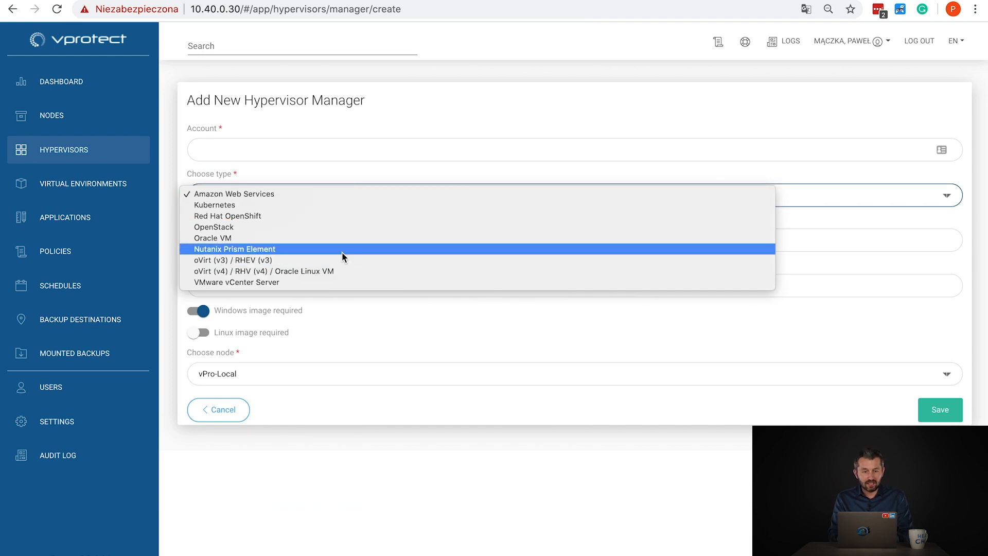
- Choose Nutanix Prism Element as the new hypervisor manager's type and examine its URL, username and node fields
click(342, 251)
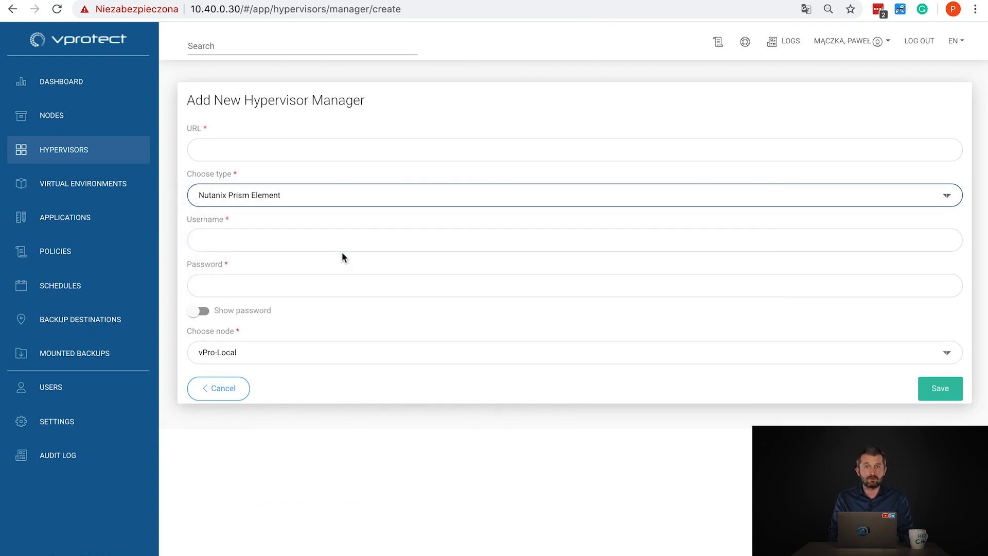
click(255, 140)
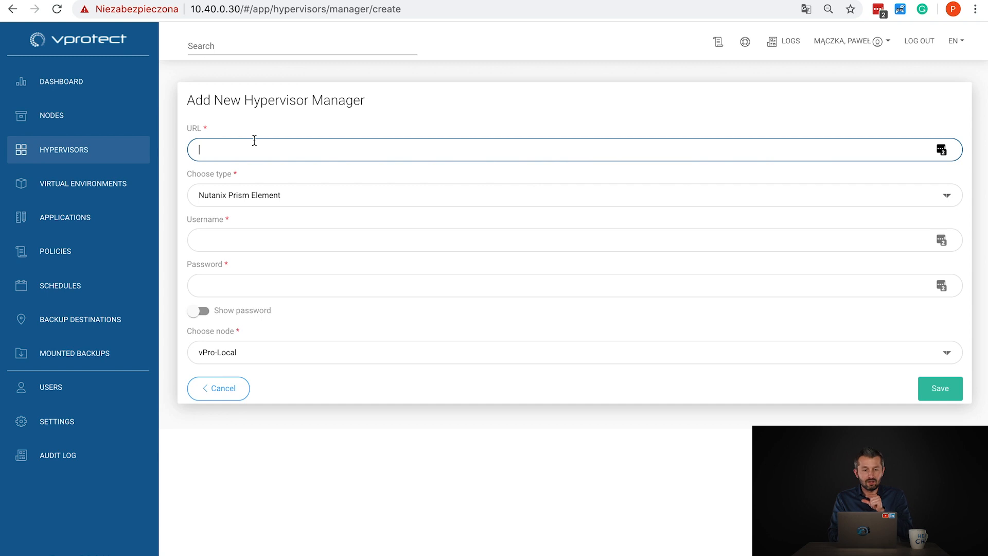
click(231, 247)
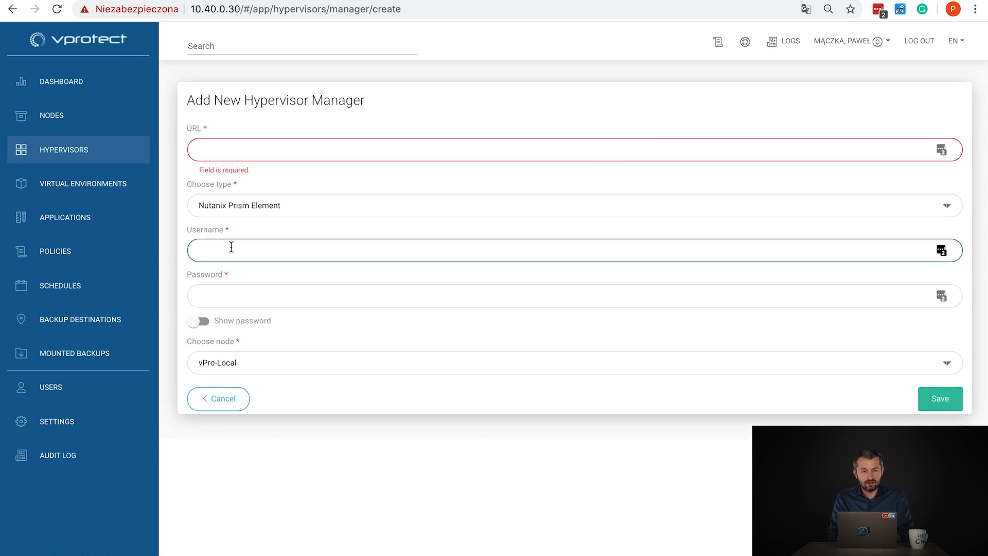
click(244, 361)
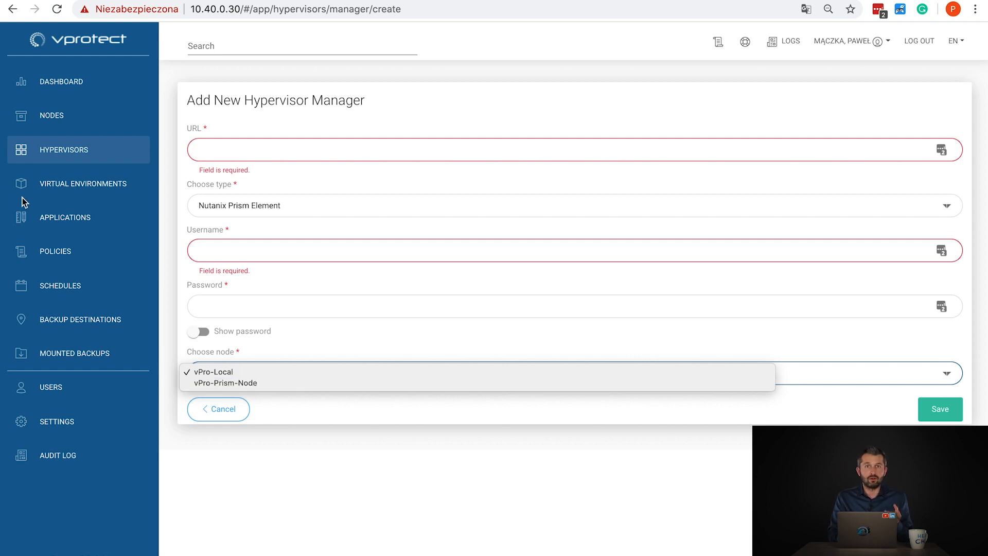
- Run inventory synchronization for the Nutanix Prism Element hypervisor manager and check its task in the tasks console
click(37, 157)
click(62, 157)
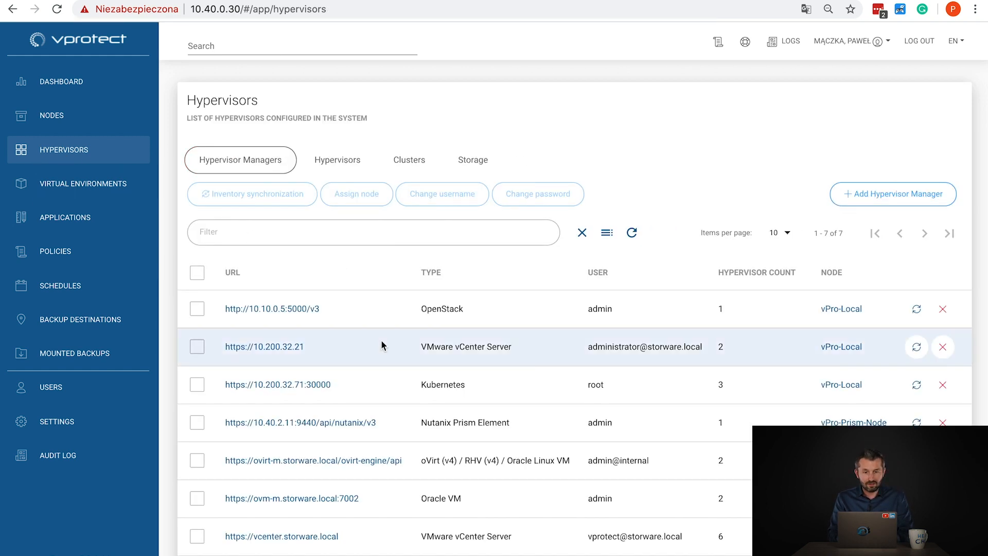
scroll(381, 346, down, 1)
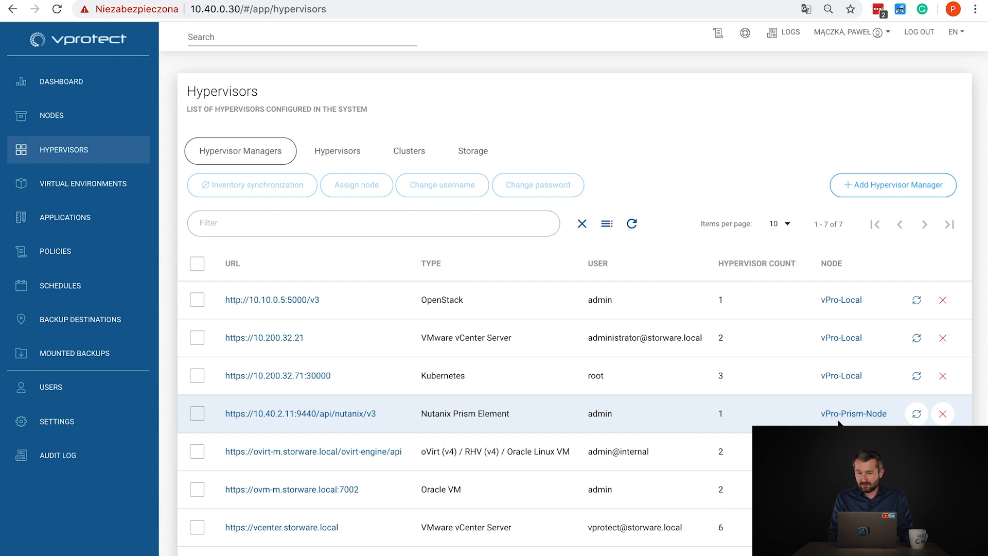
click(919, 416)
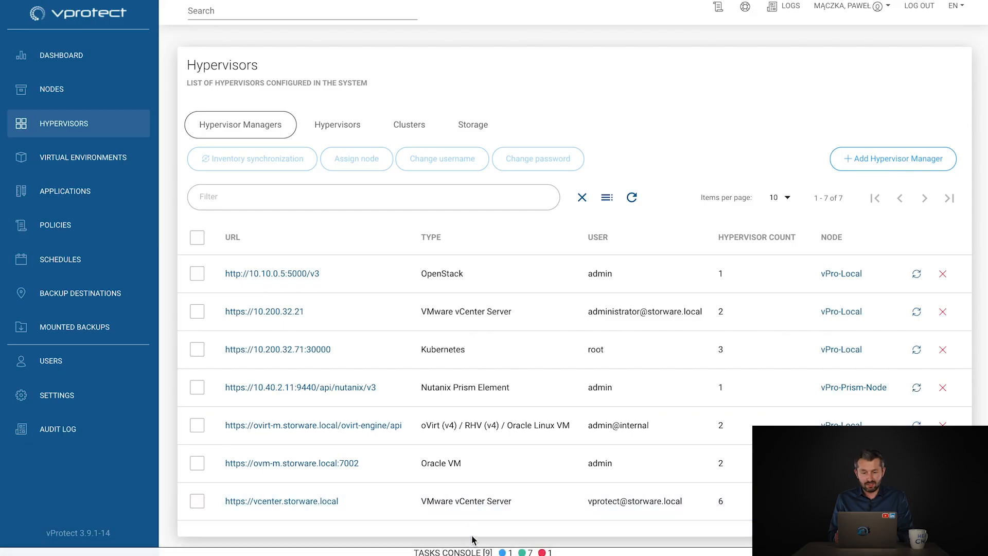
click(472, 548)
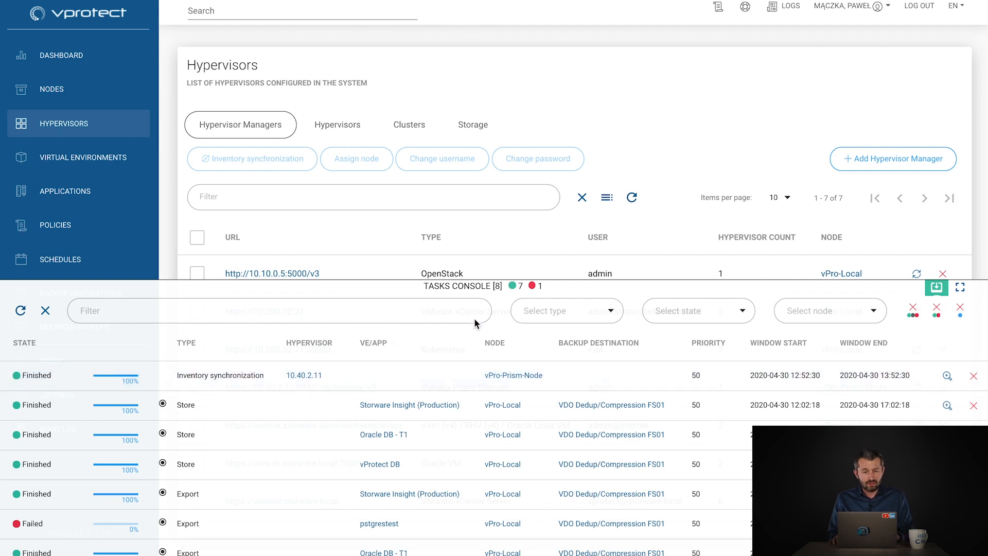
click(453, 286)
- Filter the virtual environments list by the hypervisor type Nutanix Prism Element
click(75, 160)
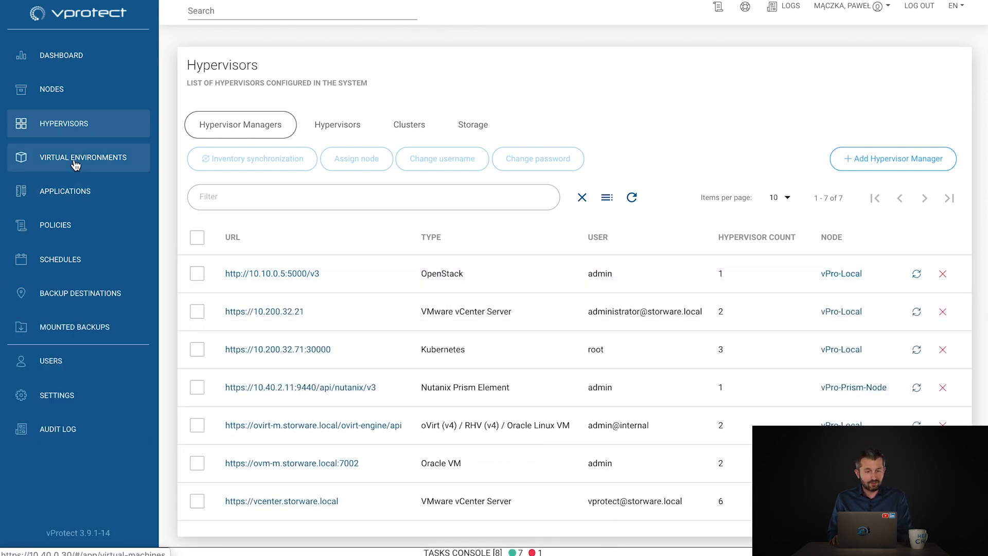
click(607, 160)
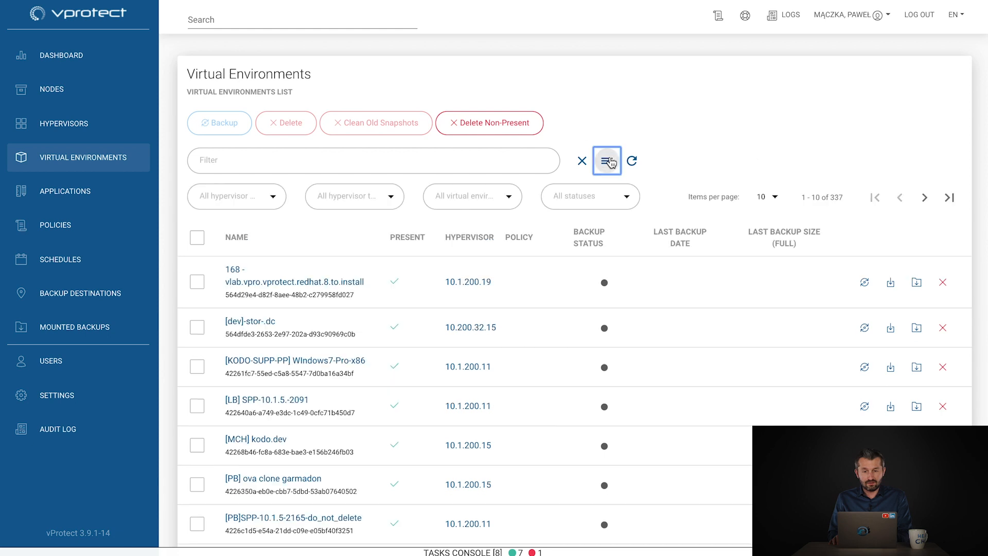
click(468, 197)
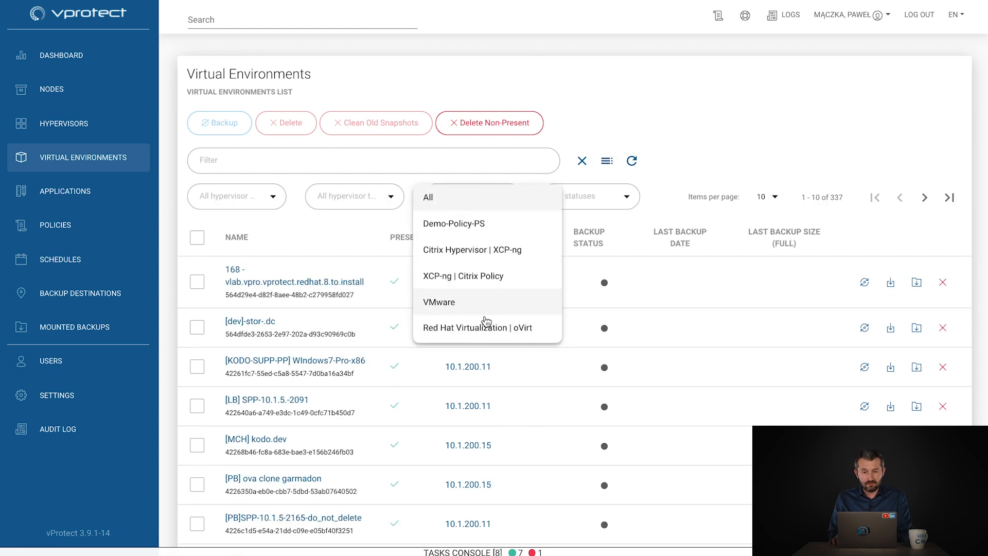
click(349, 197)
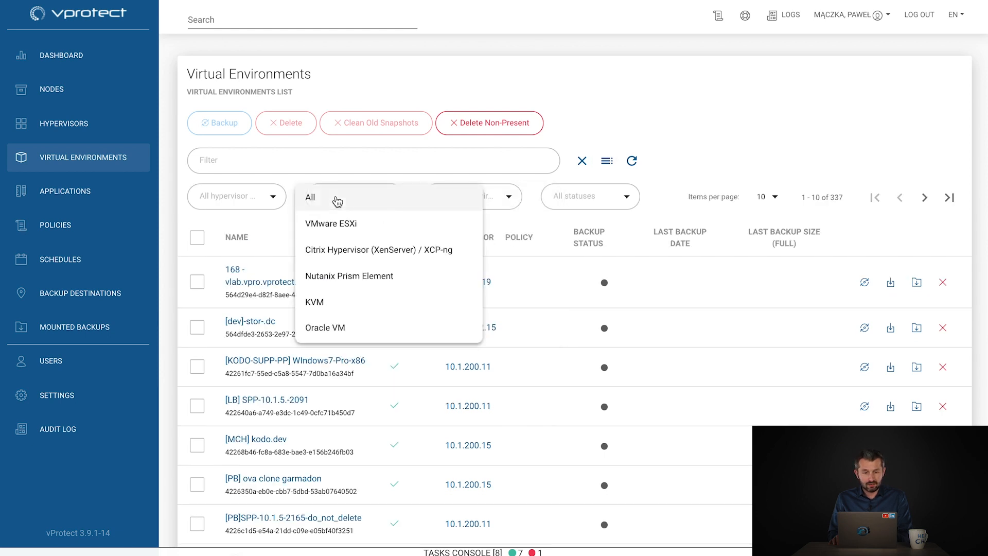
click(364, 277)
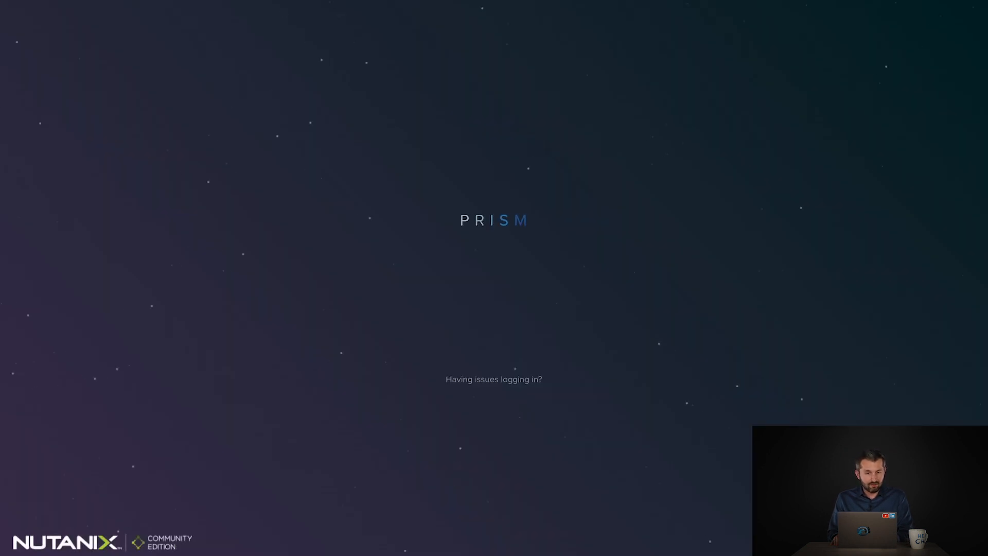
- Switch to the Nutanix Prism console, sign in and open its virtual machine view
click(621, 342)
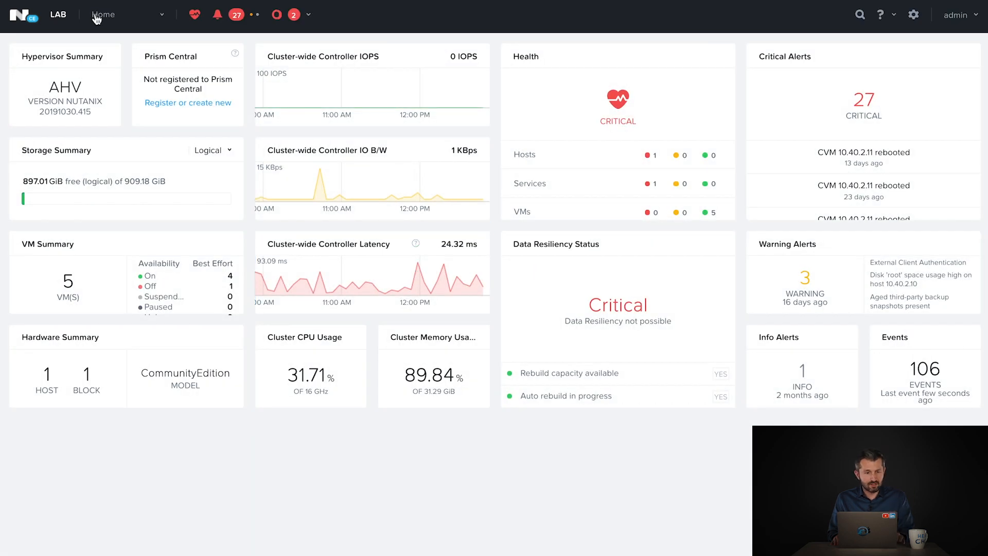
click(96, 19)
click(128, 83)
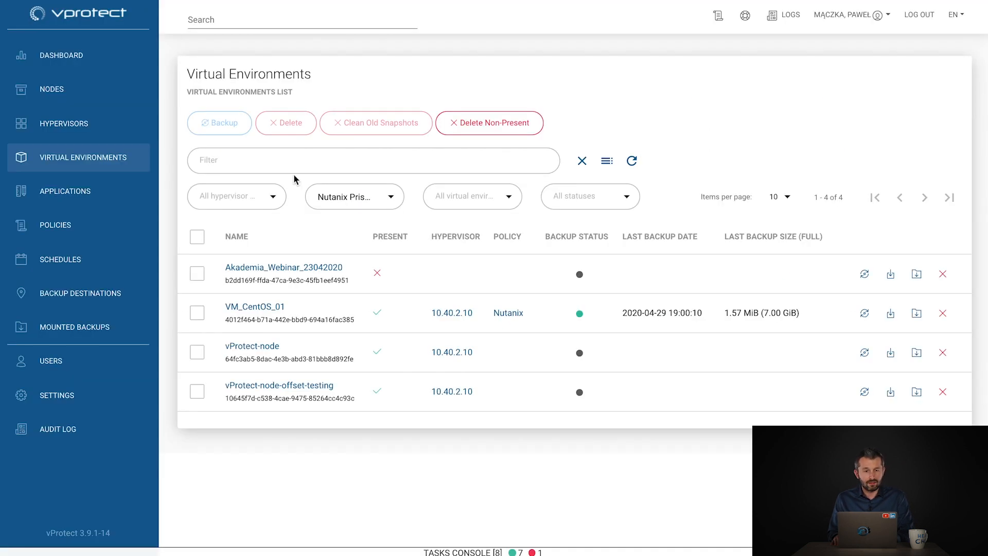
- Back in vProtect, open VM_CentOS_01 and examine its stored backups, highlighting DataDomain BoostFS in the newest backup's status info
click(265, 307)
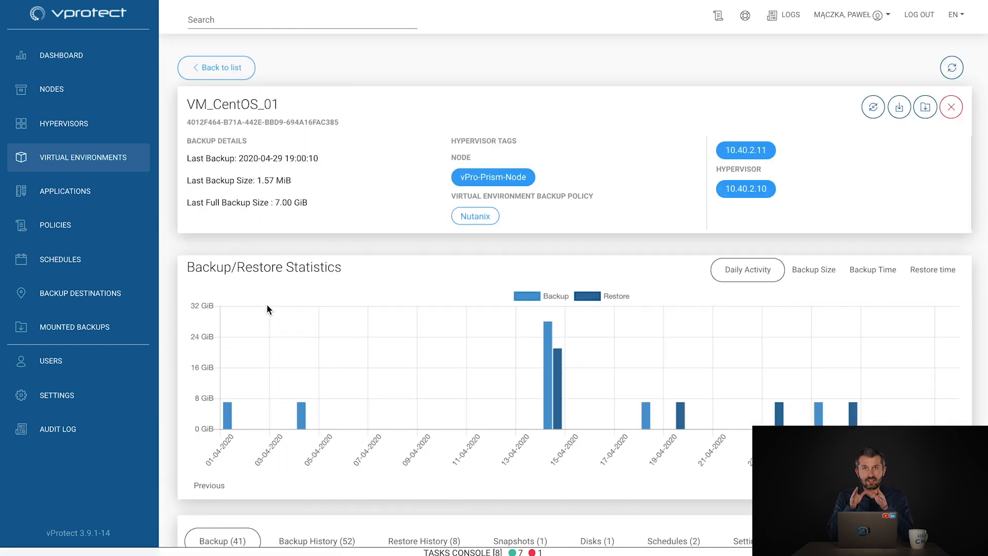
scroll(455, 364, down, 2)
scroll(455, 364, down, 7)
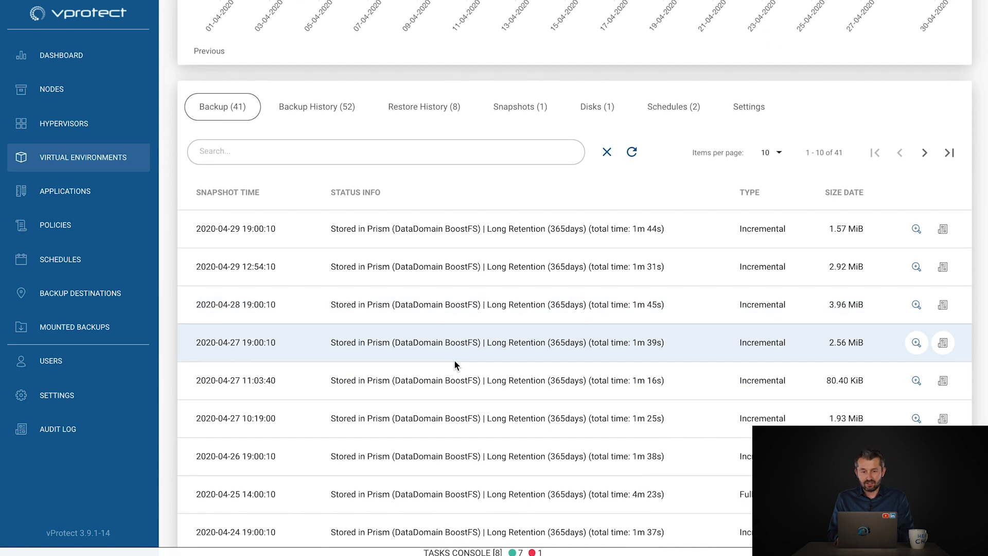
scroll(453, 363, down, 1)
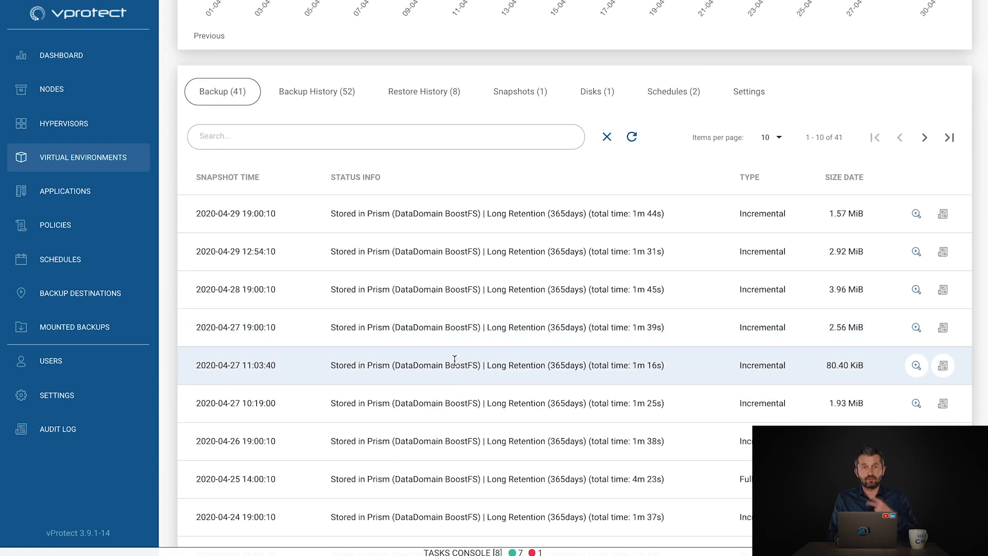
scroll(452, 359, up, 1)
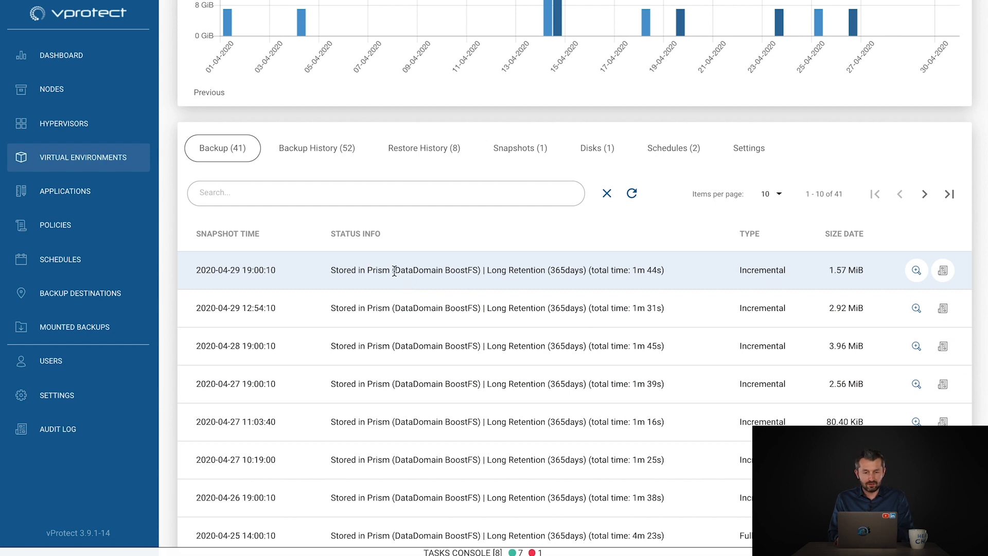
drag(394, 271, 474, 273)
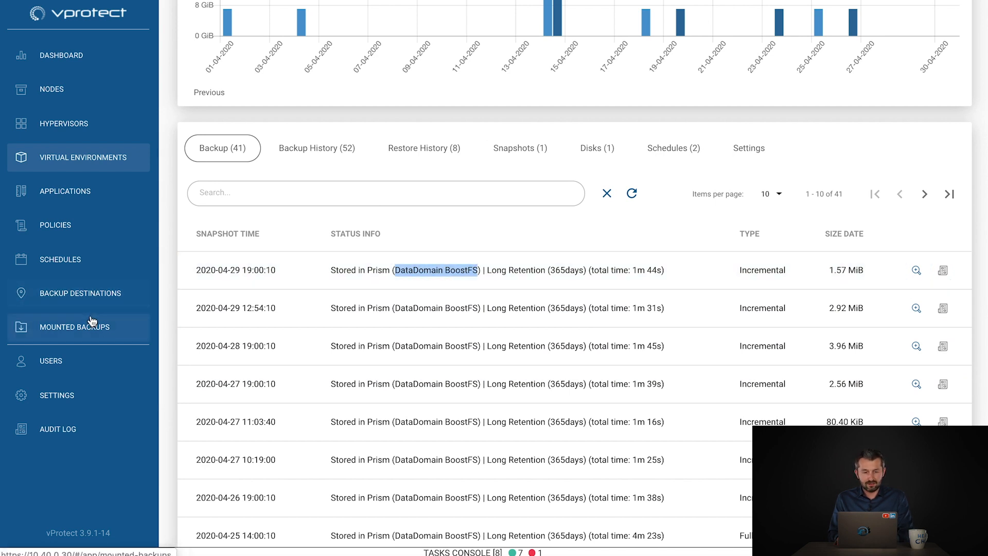
- Show the backup destinations and list the types available for creating a new destination
click(97, 293)
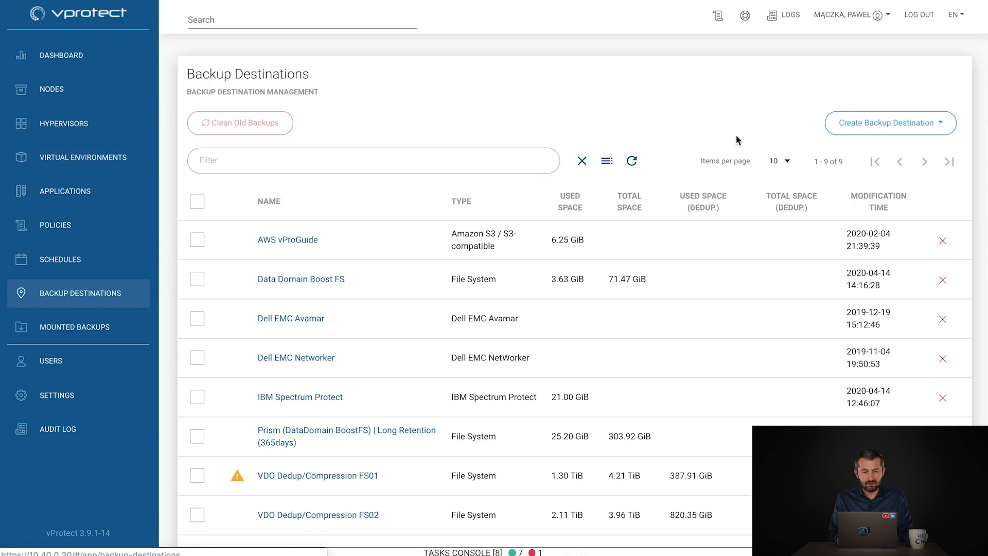
click(856, 128)
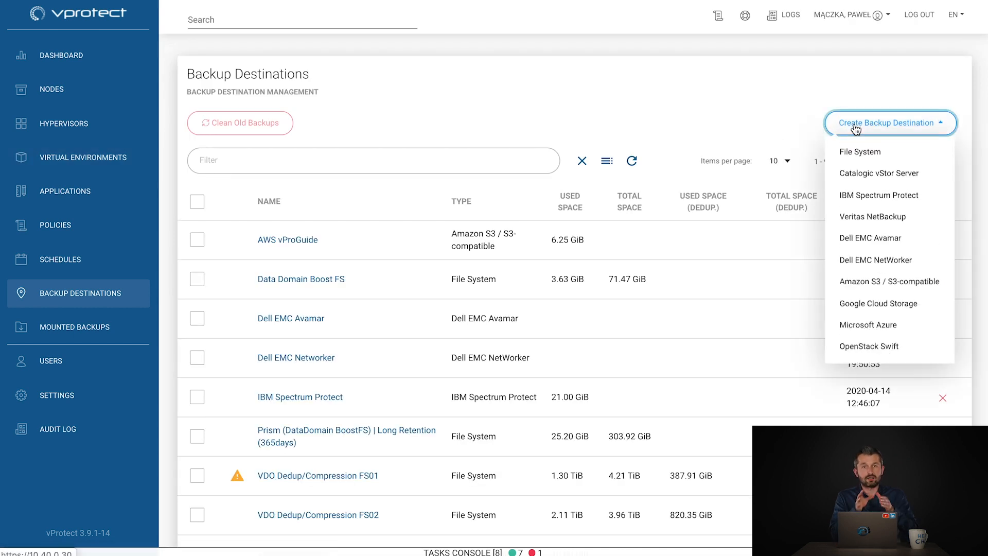
- Filter the virtual environments by "vm_" and open the details of VM_CentOS_01
click(61, 155)
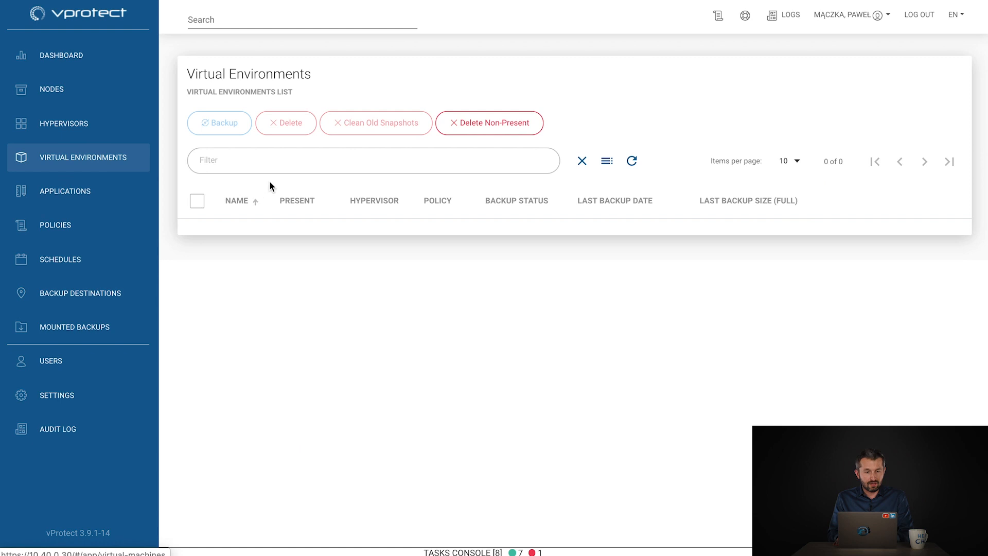
click(275, 160)
text(vm)
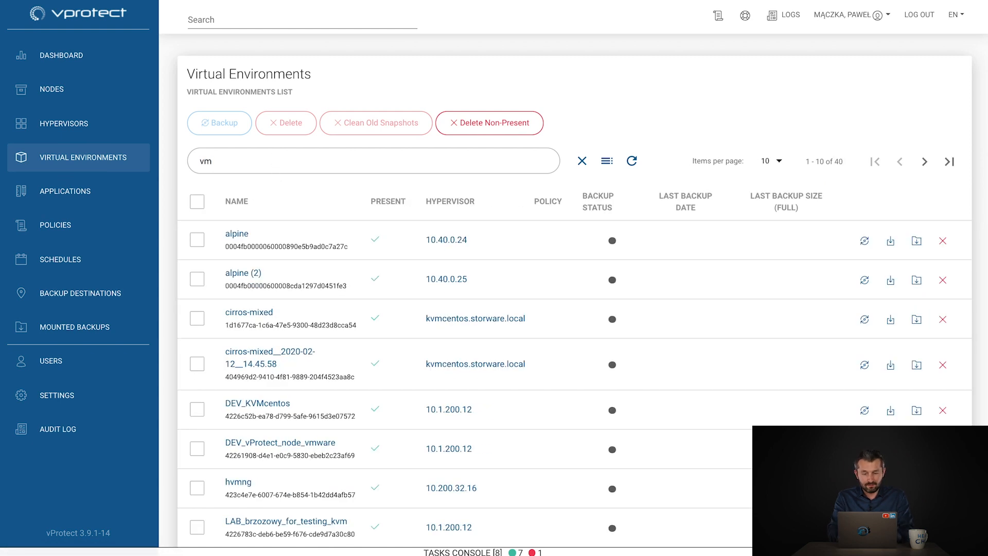
text(_)
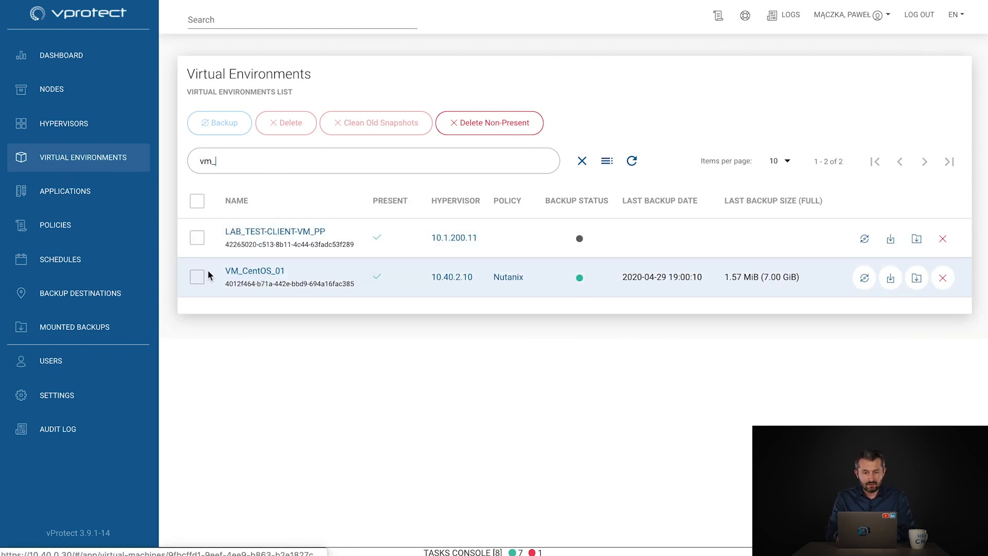
click(240, 270)
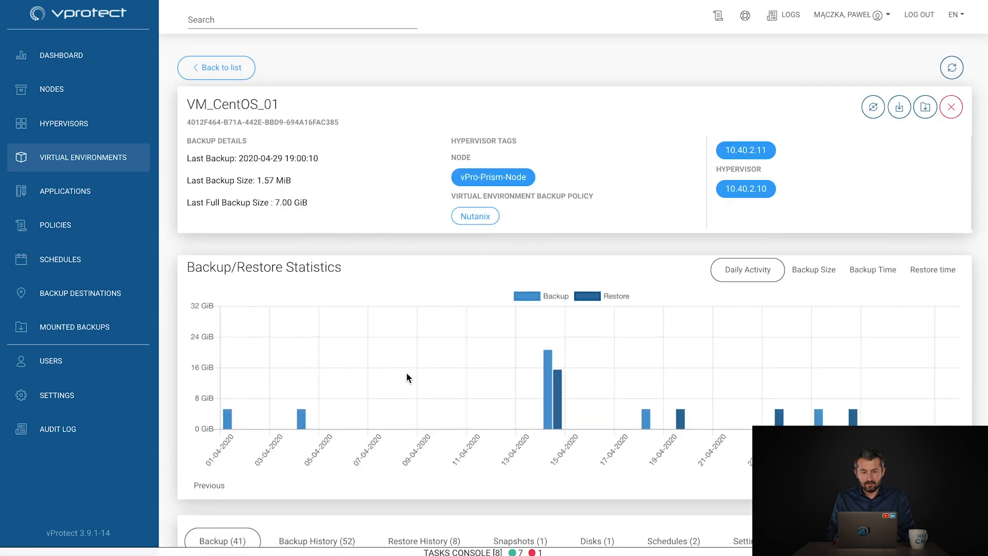
- Examine the backup history and restore history of VM_CentOS_01
scroll(489, 355, down, 3)
scroll(495, 358, down, 1)
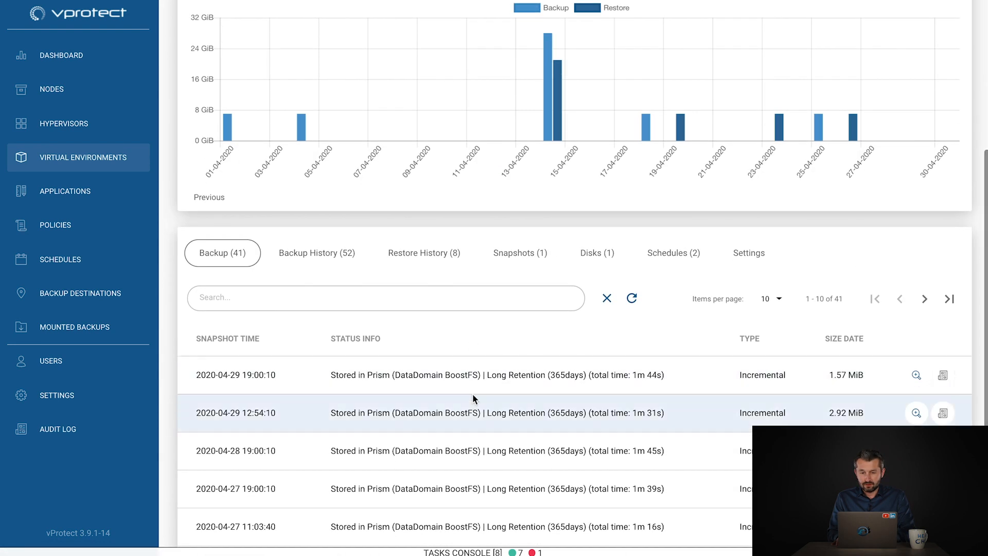
click(310, 265)
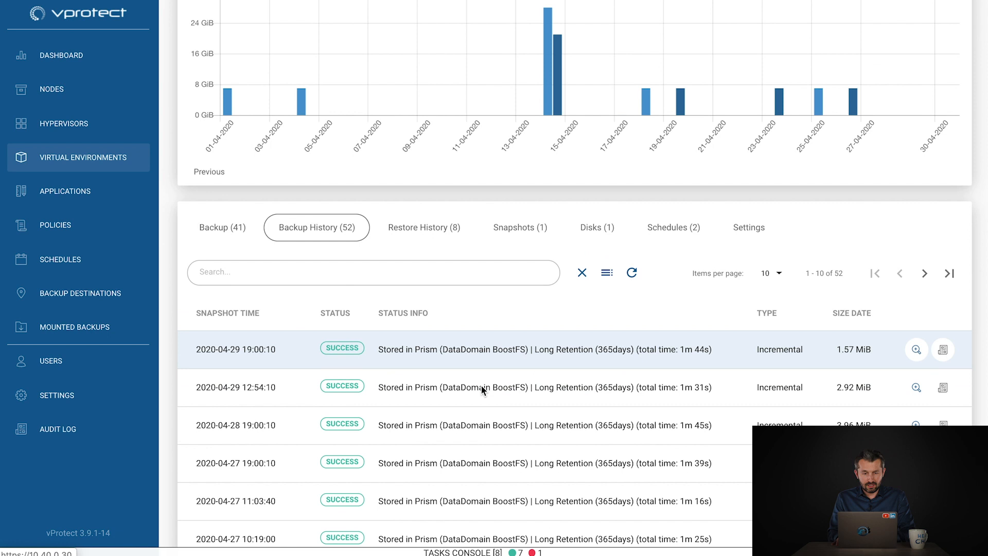
scroll(482, 387, down, 3)
scroll(482, 386, up, 2)
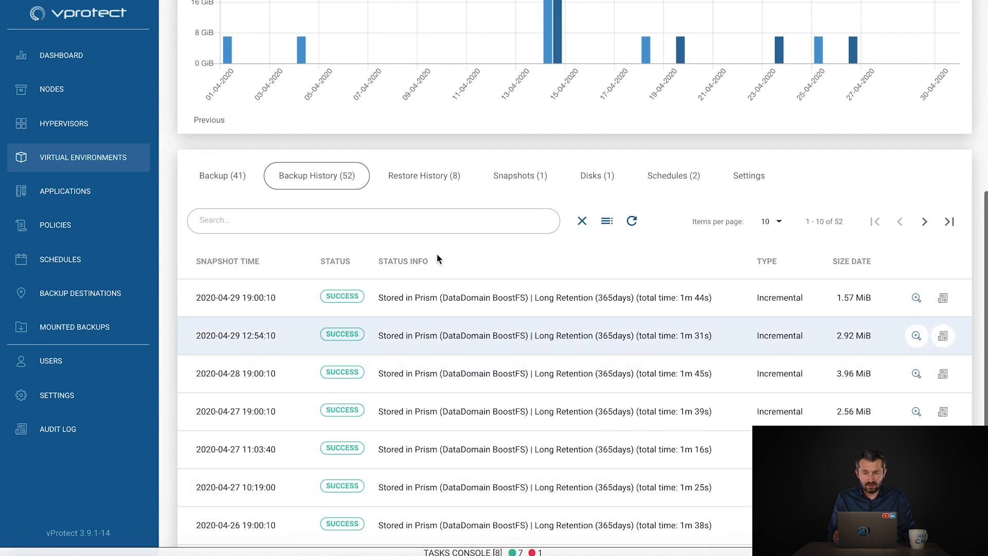
click(419, 179)
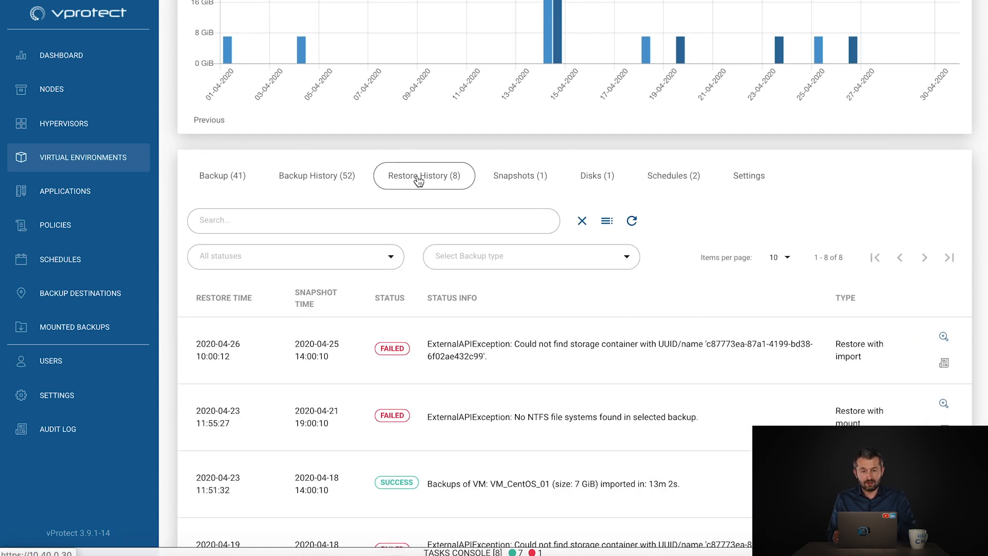
scroll(450, 237, down, 1)
scroll(520, 421, down, 2)
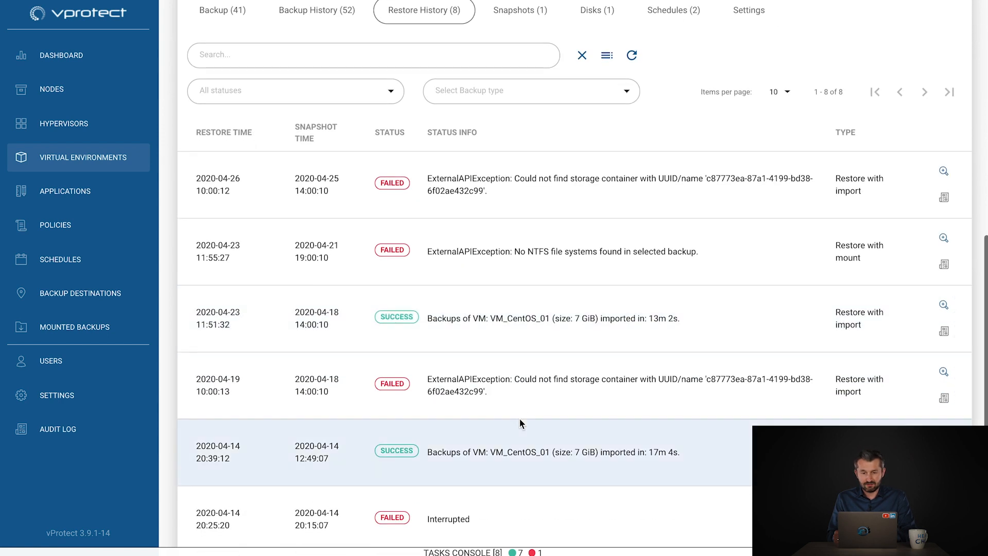
- Examine the snapshots, disks and schedules of VM_CentOS_01, and return to its details with the assigned backup policy
scroll(521, 419, up, 9)
scroll(521, 419, down, 1)
click(538, 503)
scroll(539, 503, down, 2)
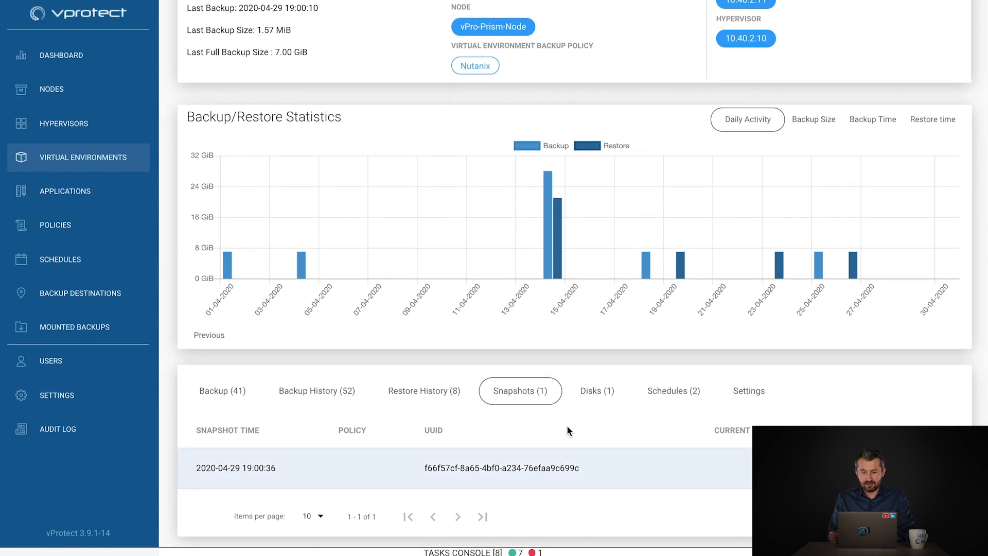
click(588, 391)
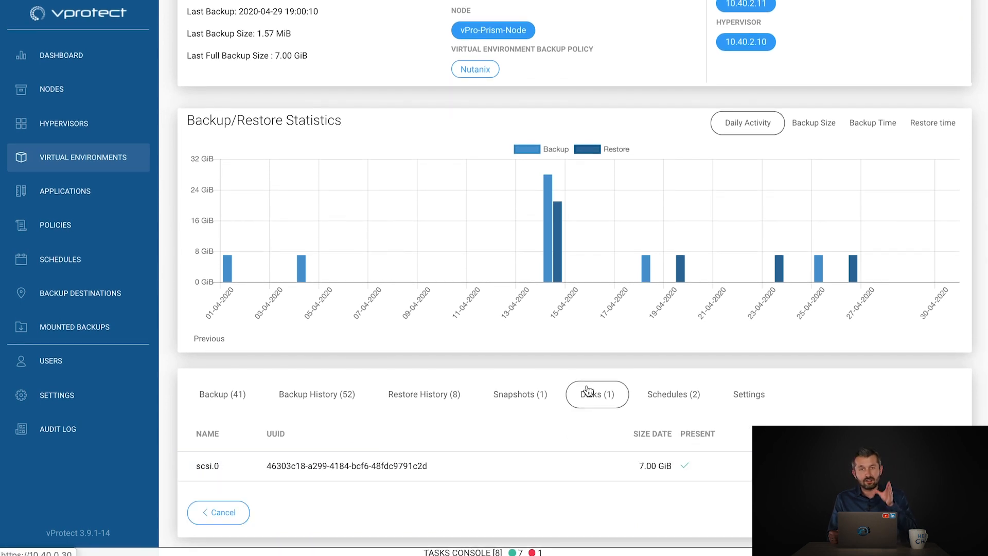
click(656, 392)
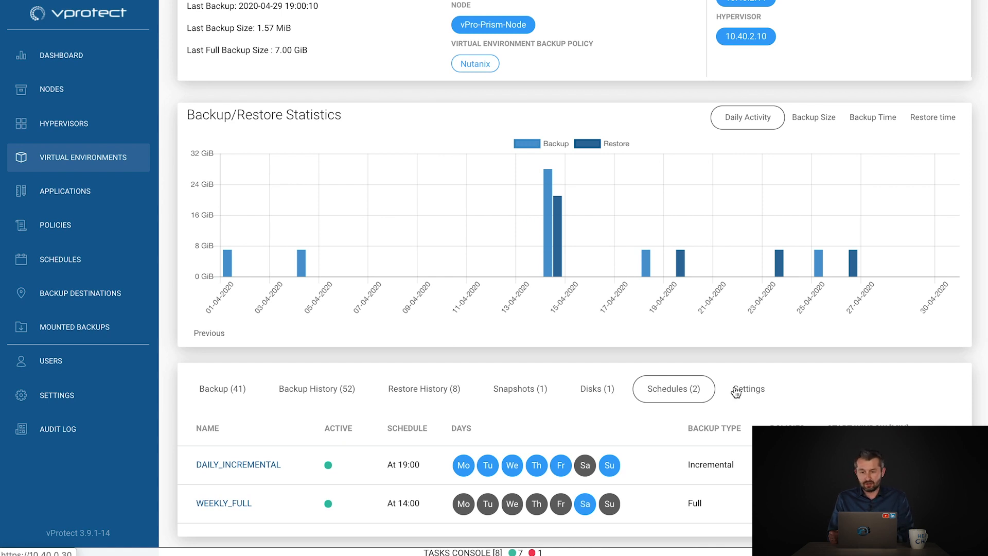
scroll(736, 392, up, 3)
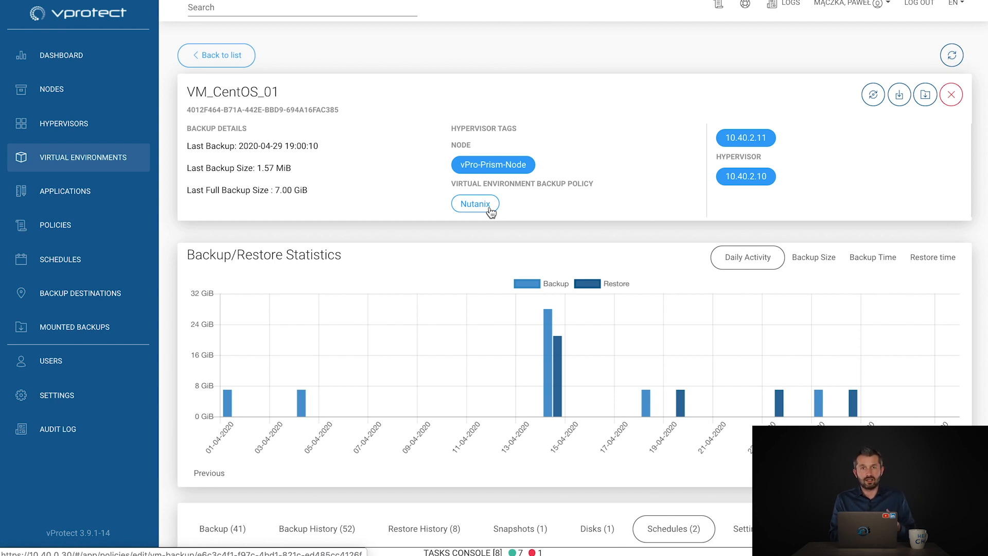
- Run an incremental backup of VM_CentOS_01 to Prism (DataDomain BoostFS) | Long Retention (365days) and check its task in the tasks console
click(873, 96)
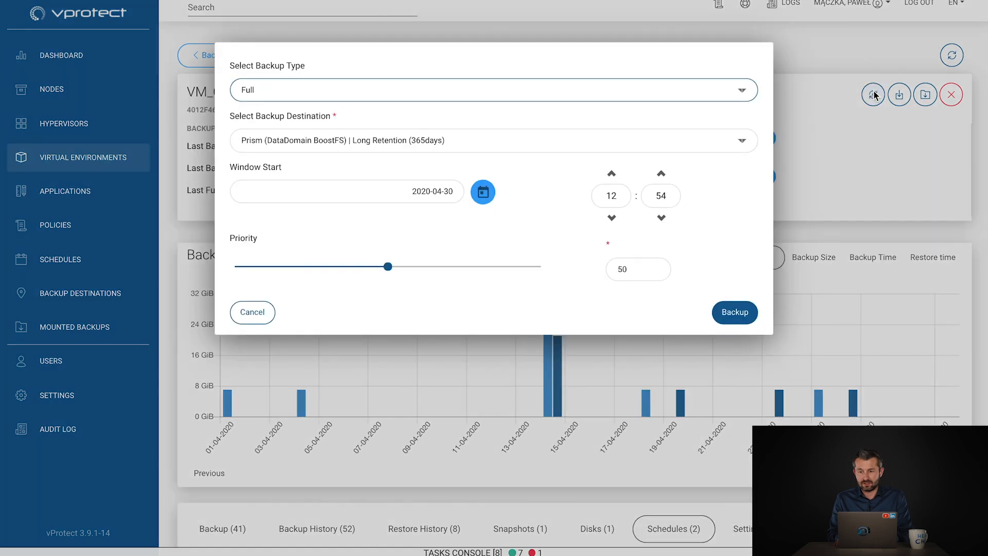
click(276, 97)
click(278, 100)
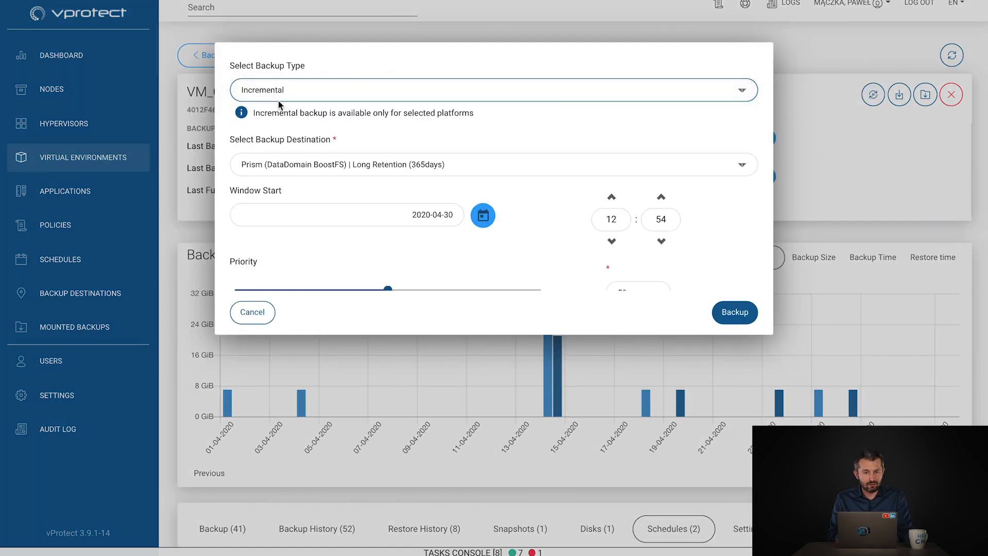
click(358, 166)
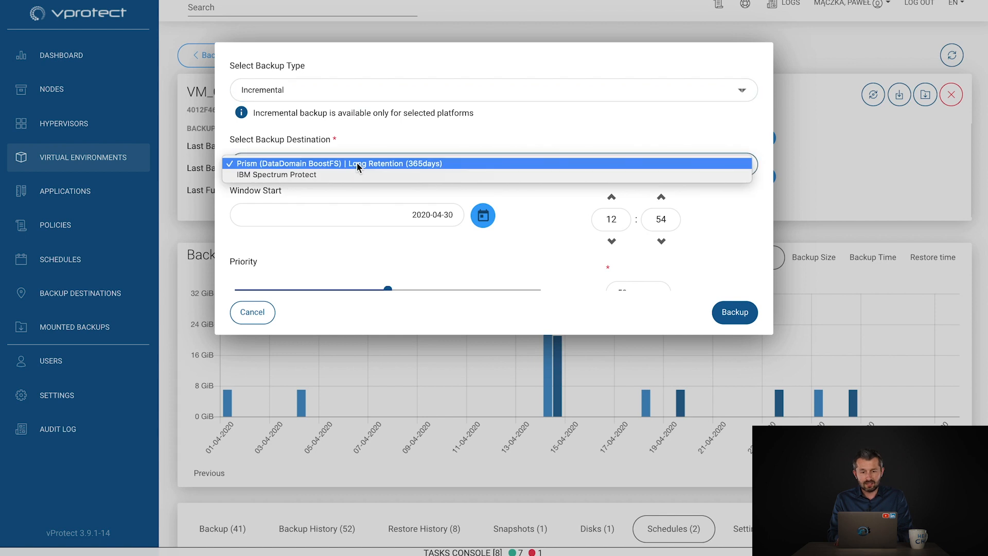
click(357, 163)
click(730, 314)
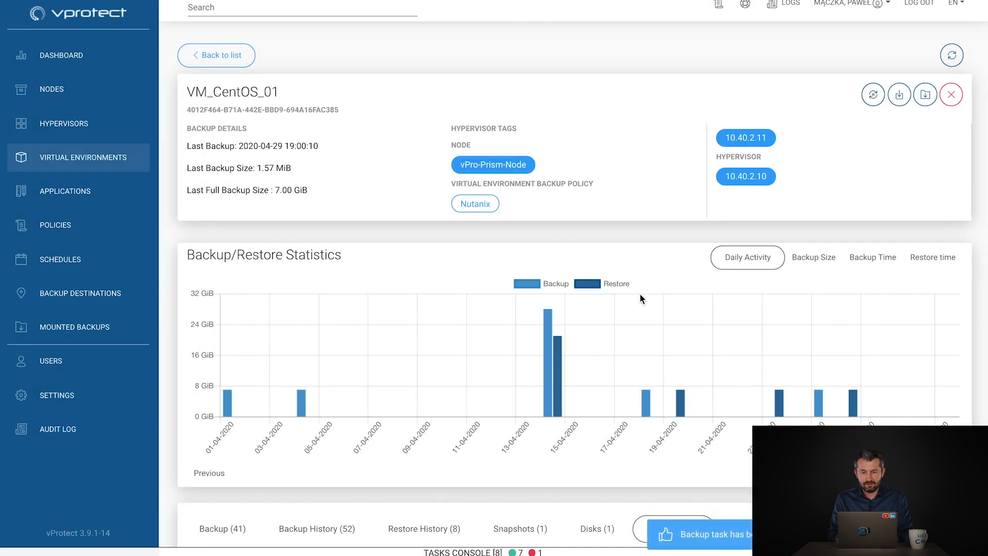
click(460, 552)
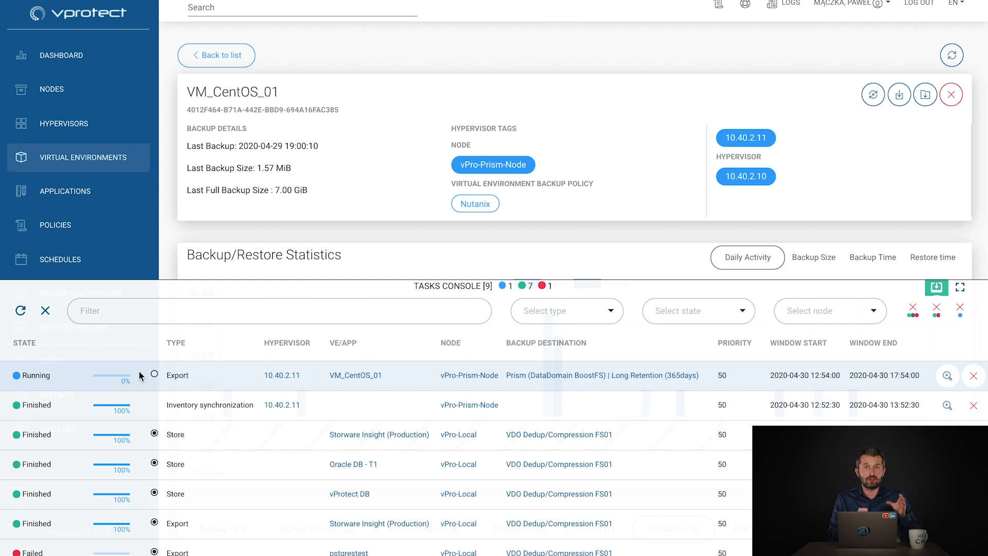
click(469, 286)
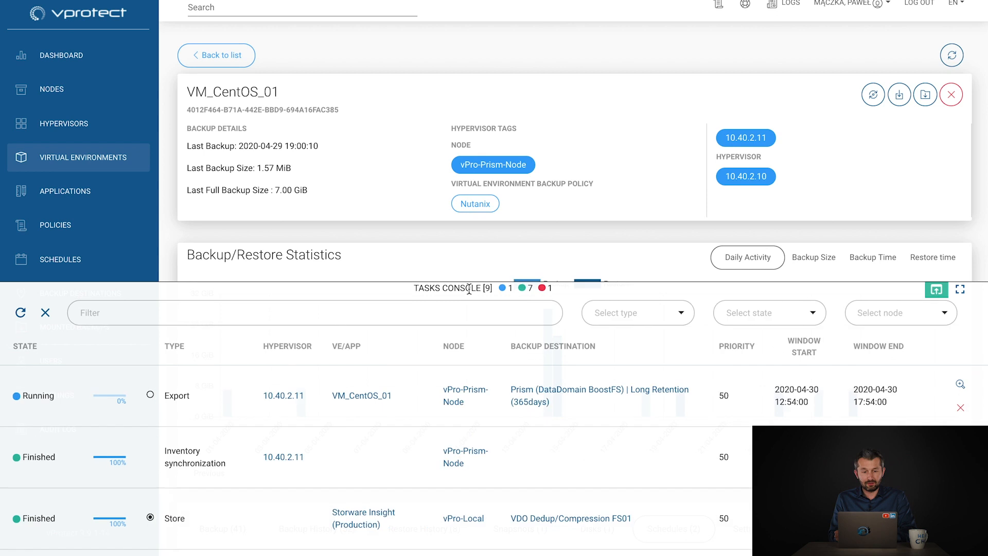
- Open the Nutanix policy from the virtual environment backup policies
click(90, 240)
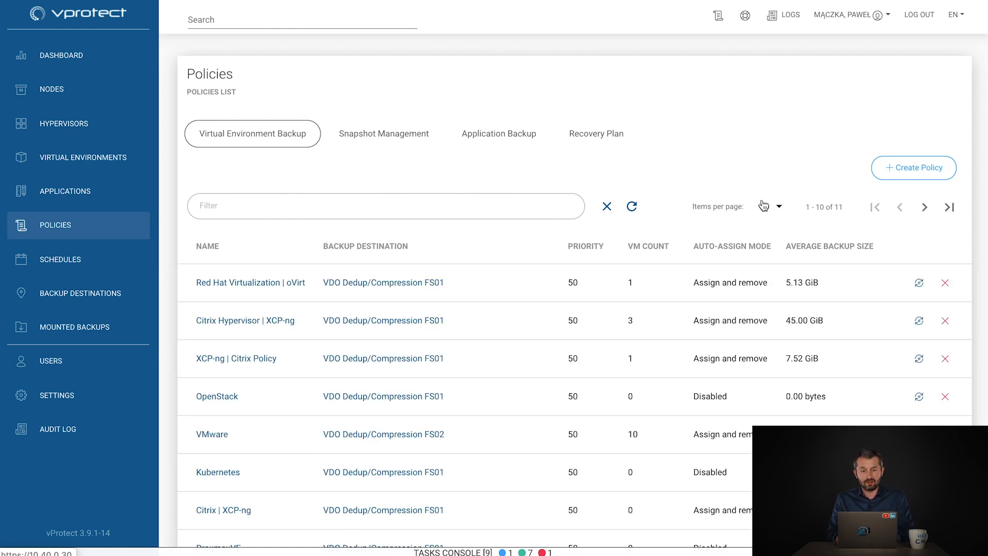
scroll(270, 167, down, 2)
scroll(275, 162, down, 1)
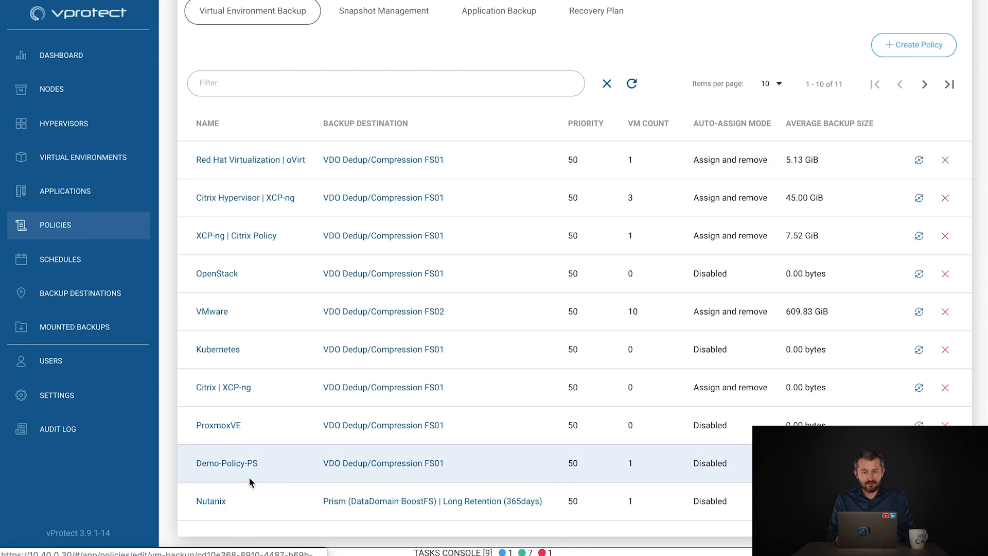
click(218, 507)
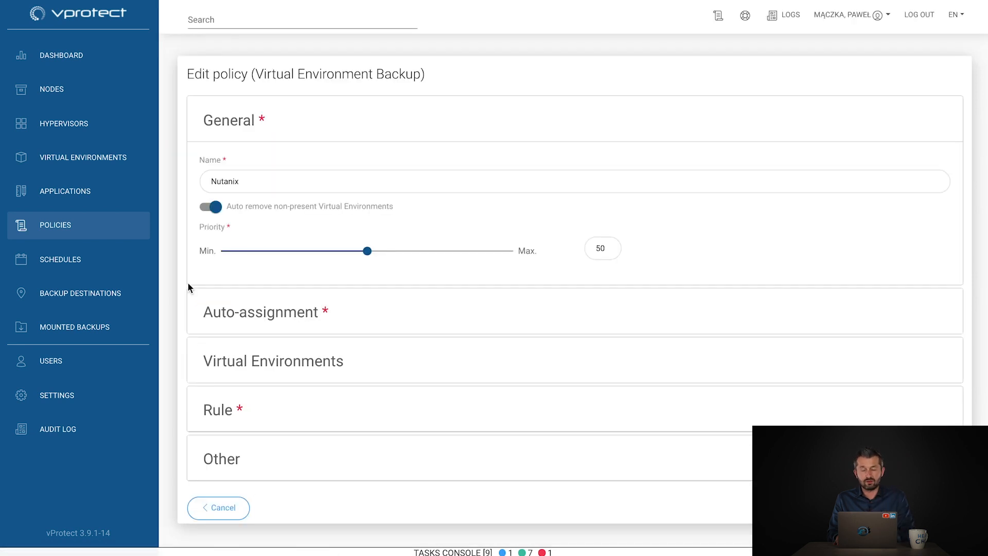
- Set the policy's auto-assign mode to Assign only and add blank TAG based and Regex based include rules
click(243, 302)
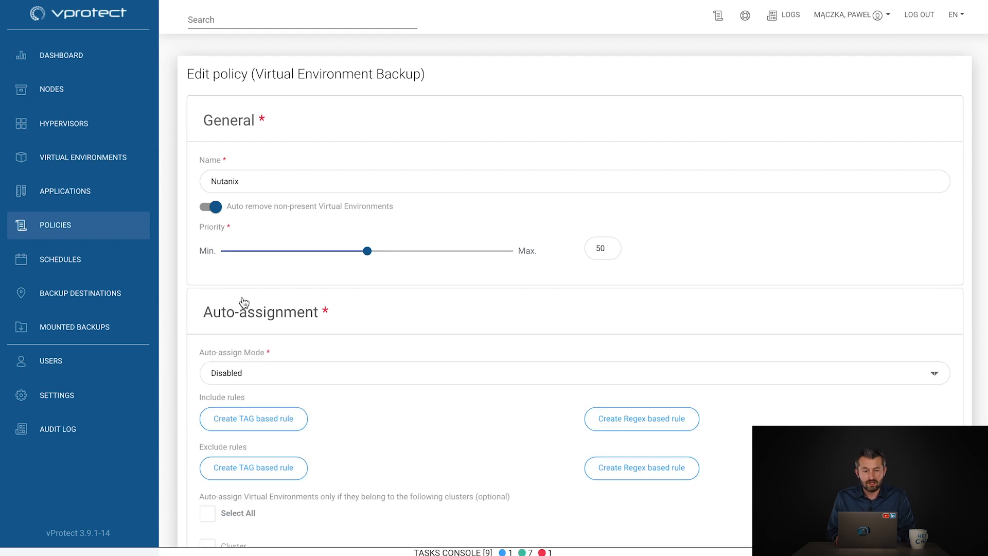
scroll(264, 319, down, 1)
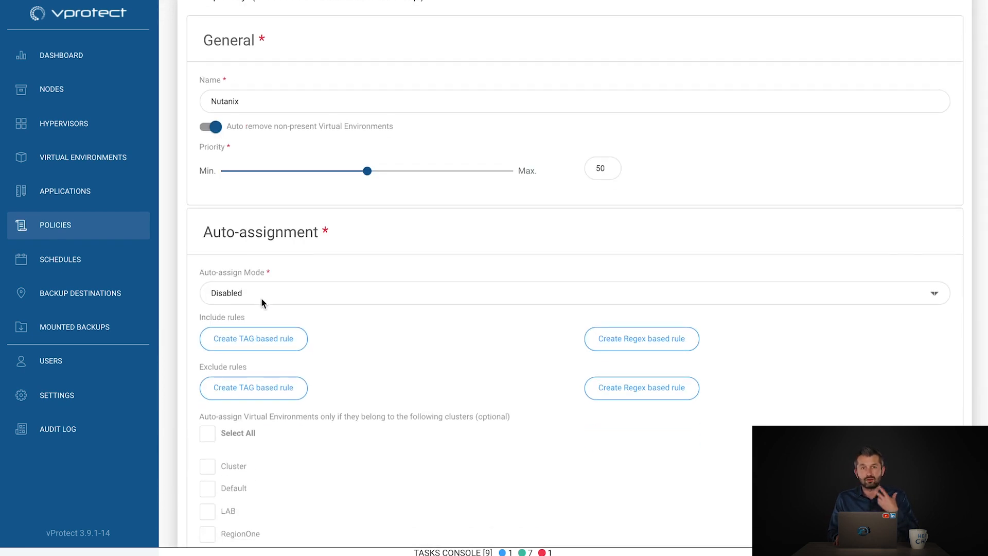
click(262, 301)
click(267, 306)
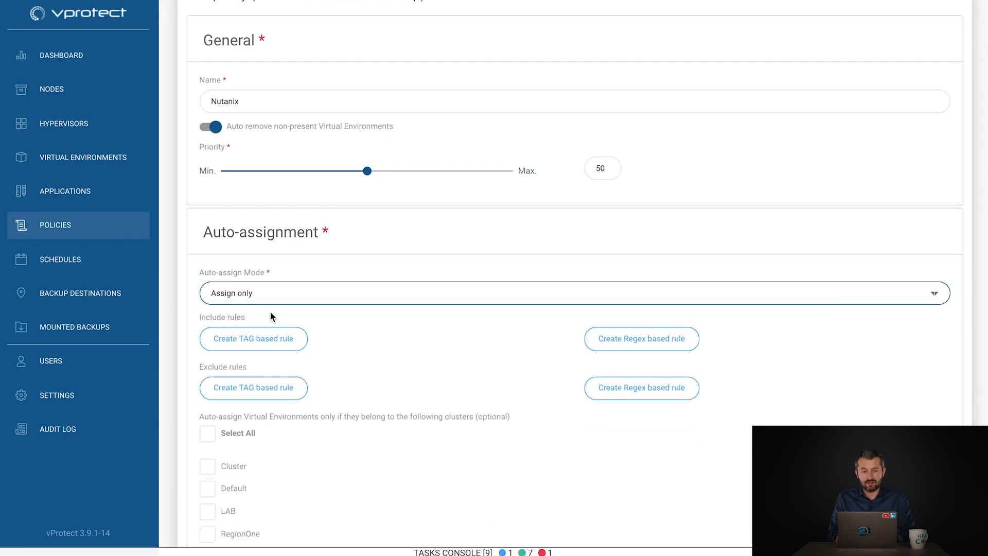
click(271, 344)
click(625, 336)
scroll(455, 381, down, 3)
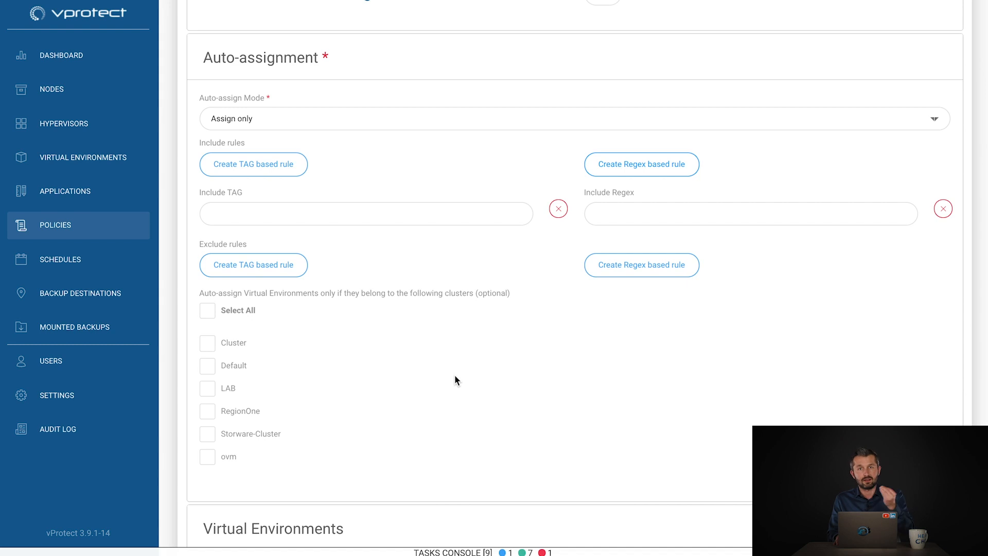
scroll(457, 386, down, 3)
- Select all virtual environments for the Nutanix policy
click(247, 375)
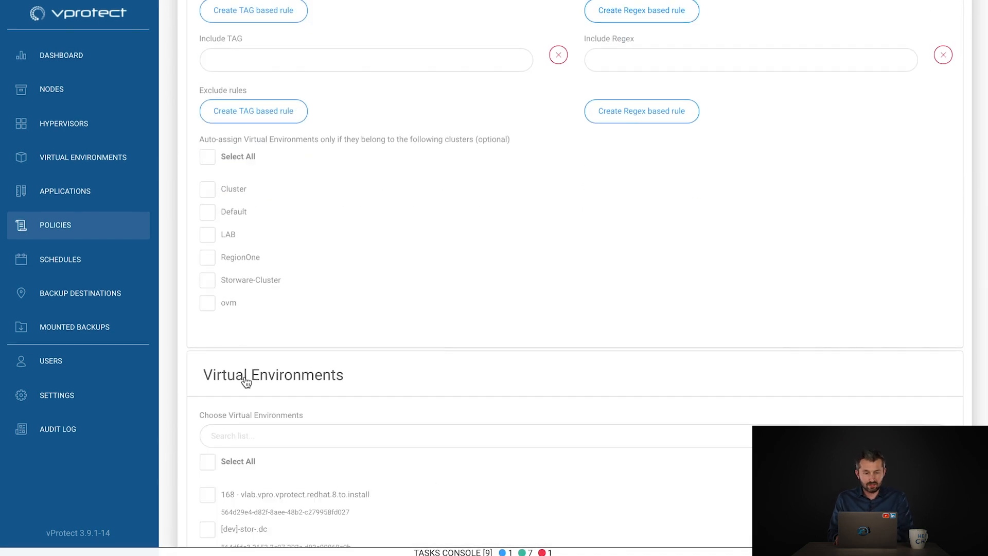
scroll(246, 381, down, 2)
scroll(246, 381, down, 3)
click(208, 302)
scroll(617, 298, down, 3)
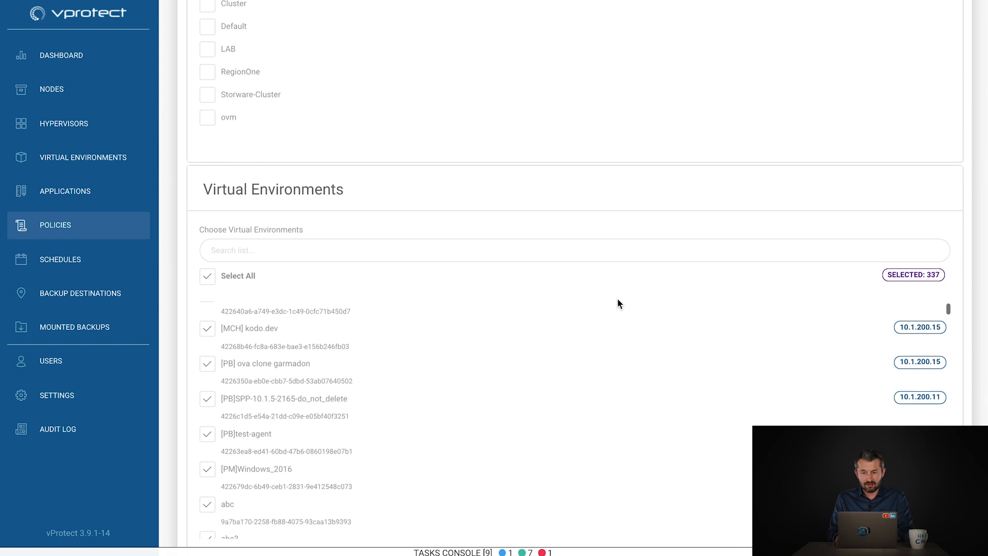
- Examine the Nutanix policy's rule, including the selectable backup destinations and the schedules
click(223, 476)
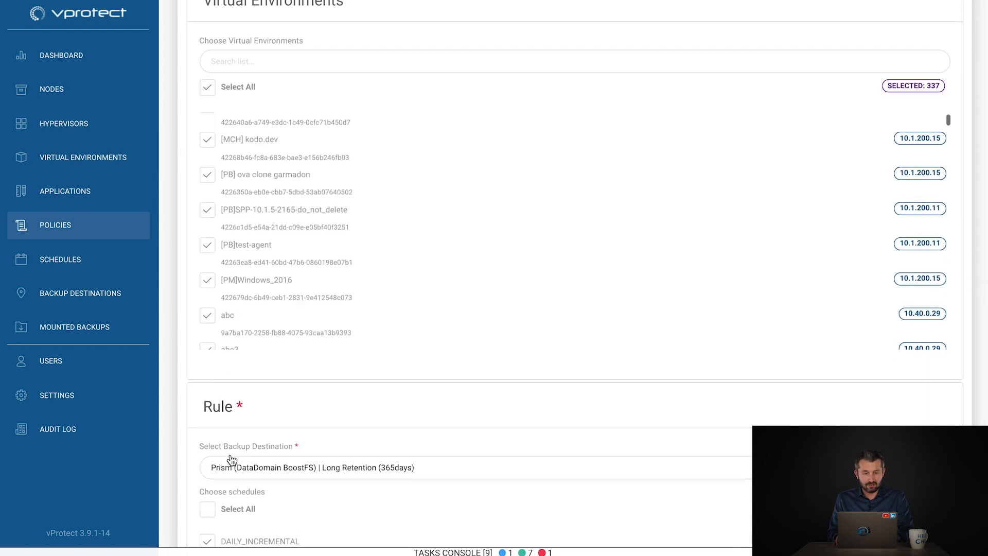
scroll(229, 466, down, 3)
click(264, 288)
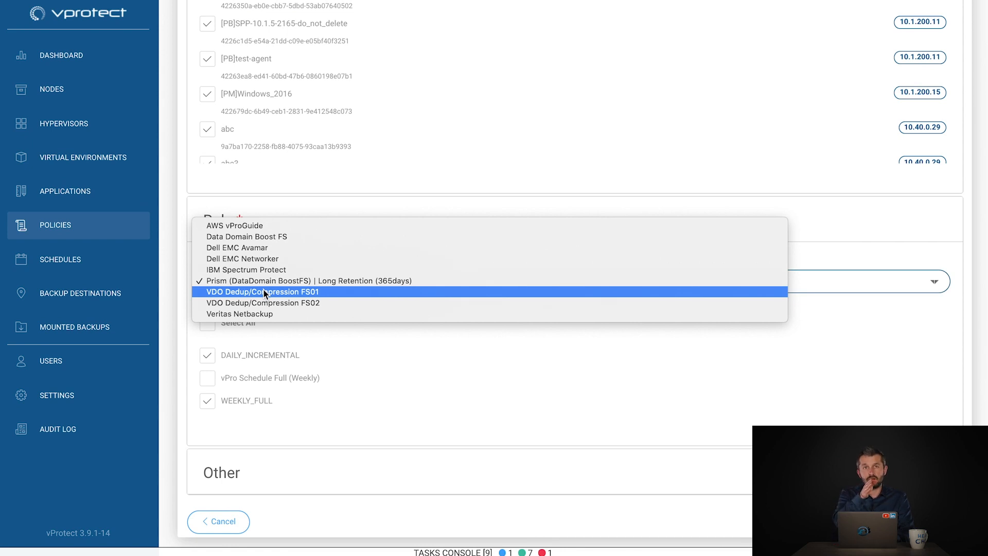
click(373, 377)
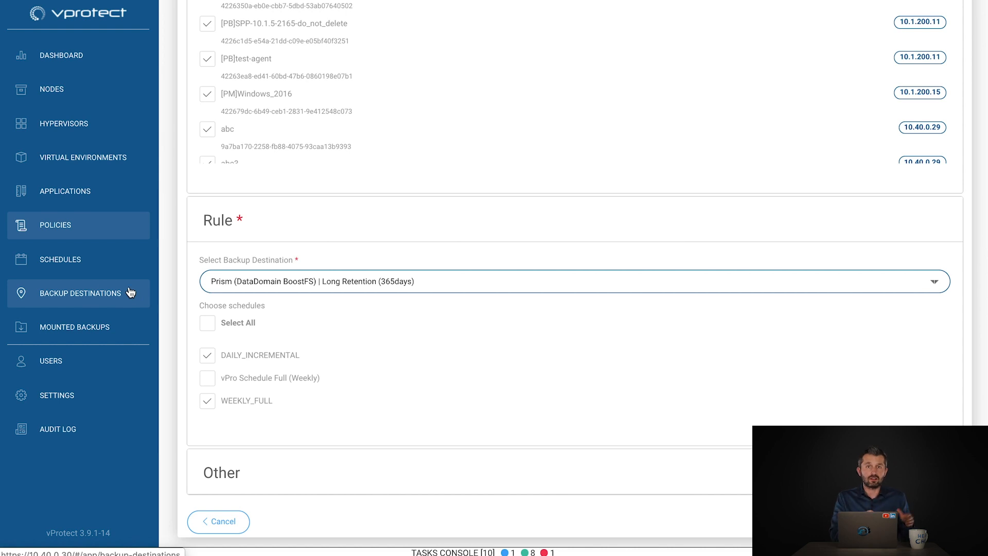
- Examine the retention settings of the backup destinations VDO Dedup/Compression FS01 and Prism (DataDomain BoostFS) | Long Retention (365days)
click(71, 292)
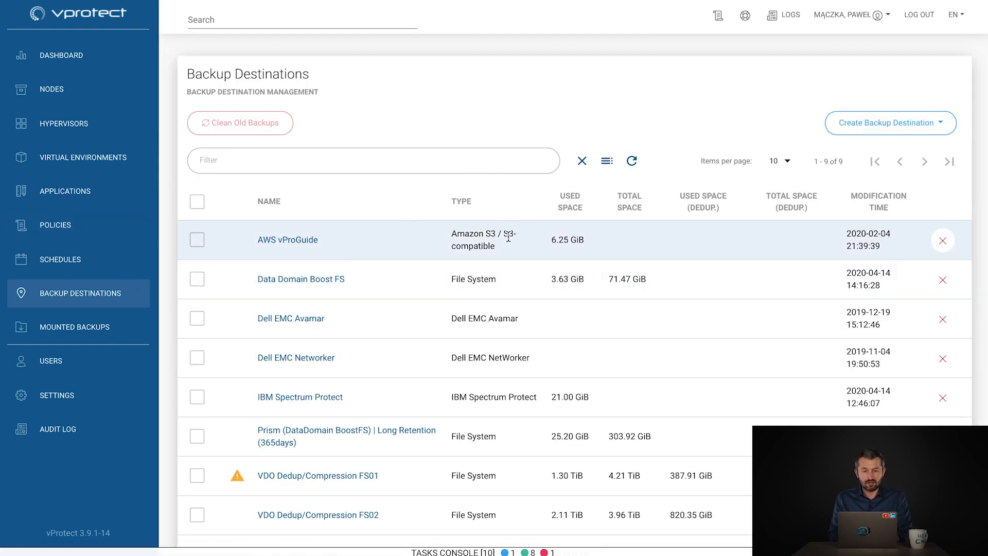
scroll(379, 337, down, 1)
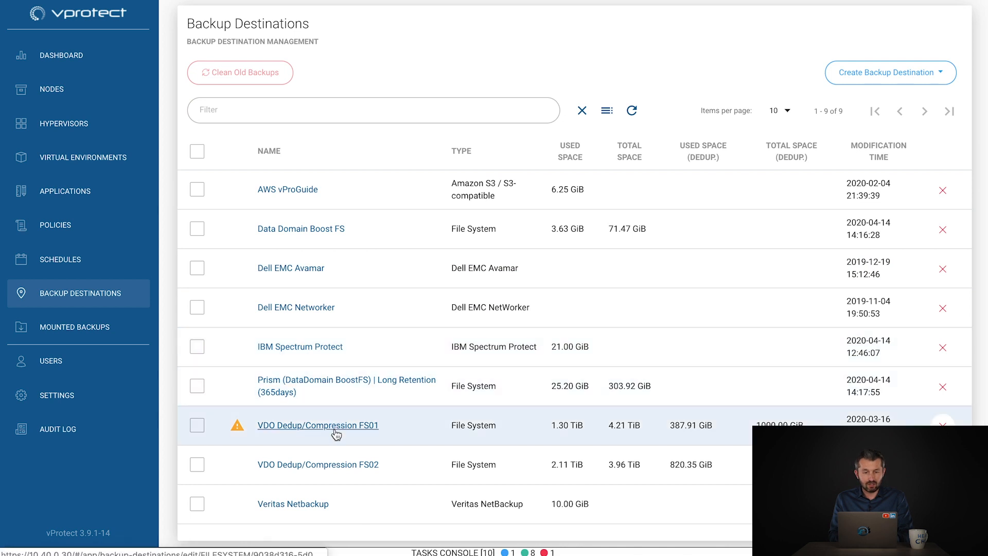
click(334, 432)
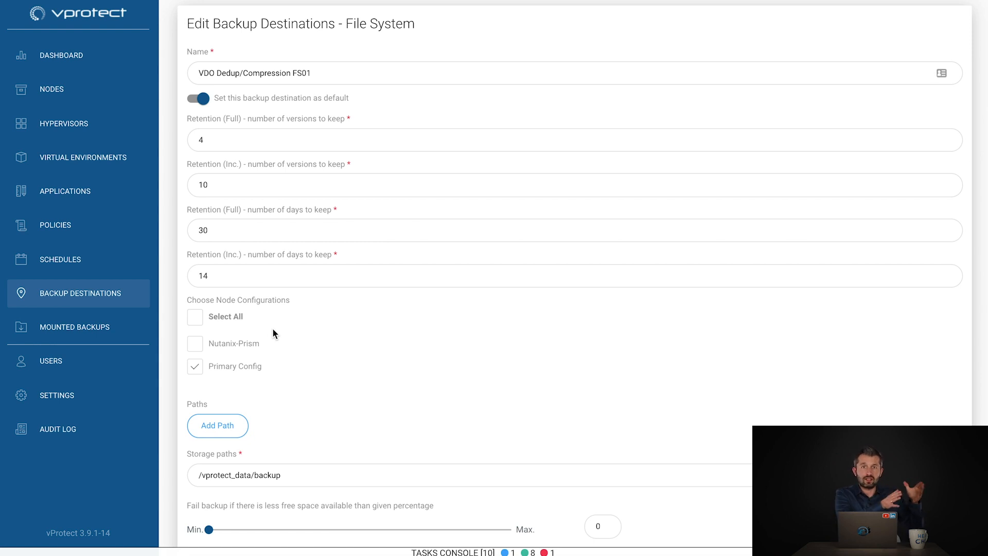
click(70, 293)
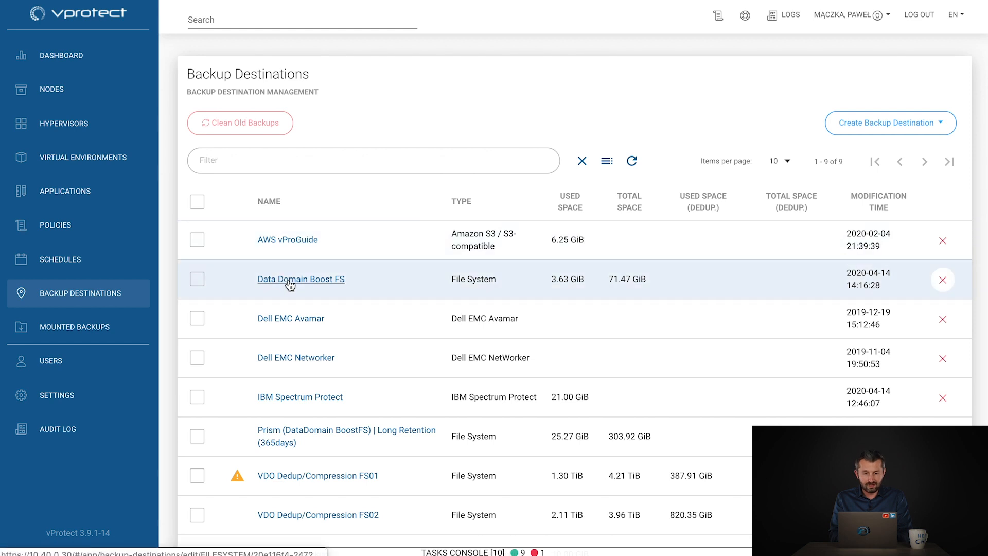
scroll(355, 377, down, 1)
click(345, 381)
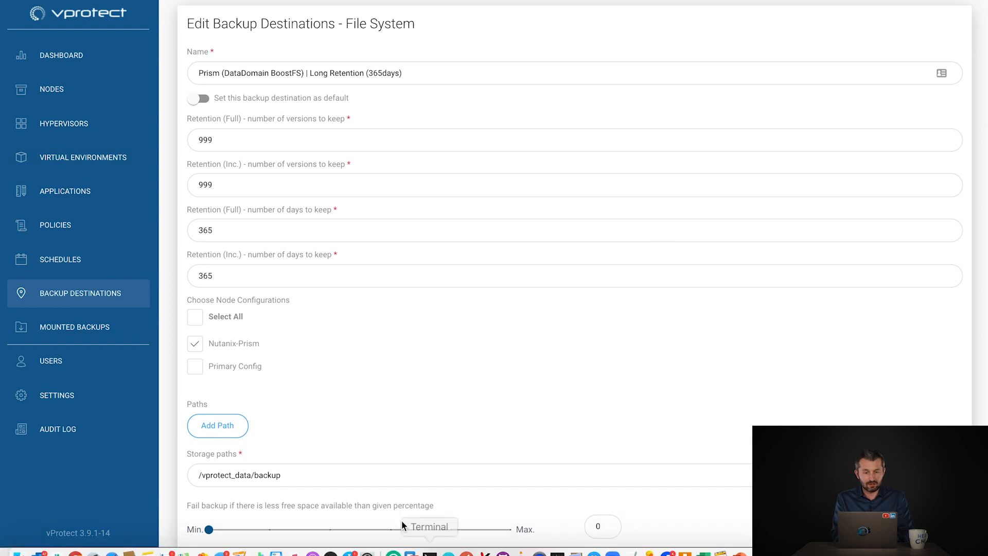
- Check the Export and Store tasks of VM_CentOS_01 in the tasks console
click(371, 552)
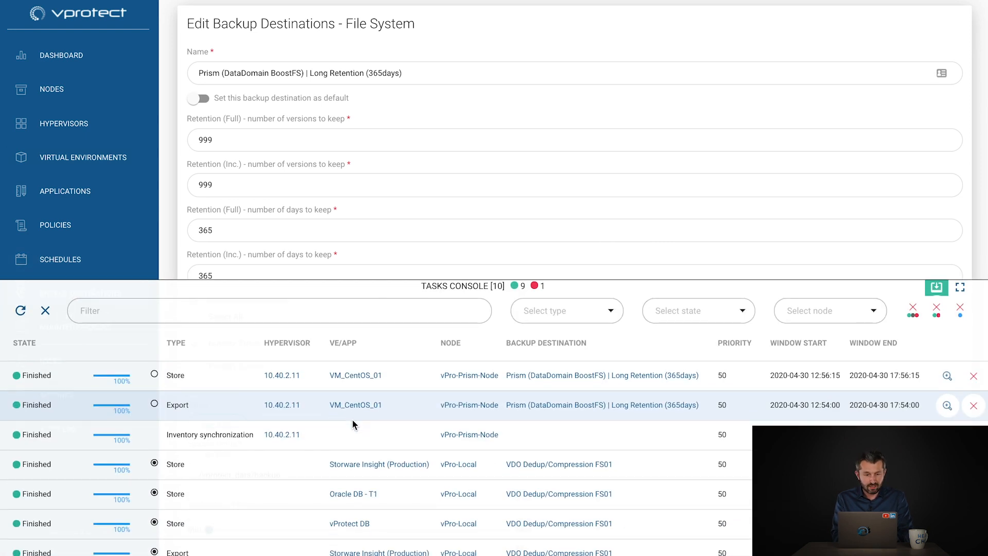
mouse_move(156, 373)
mouse_move(155, 403)
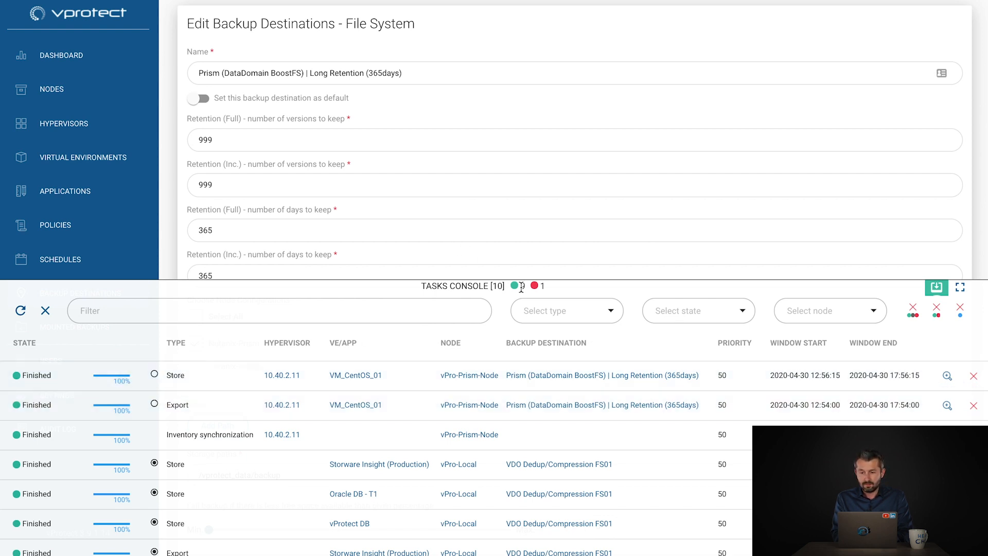
click(367, 375)
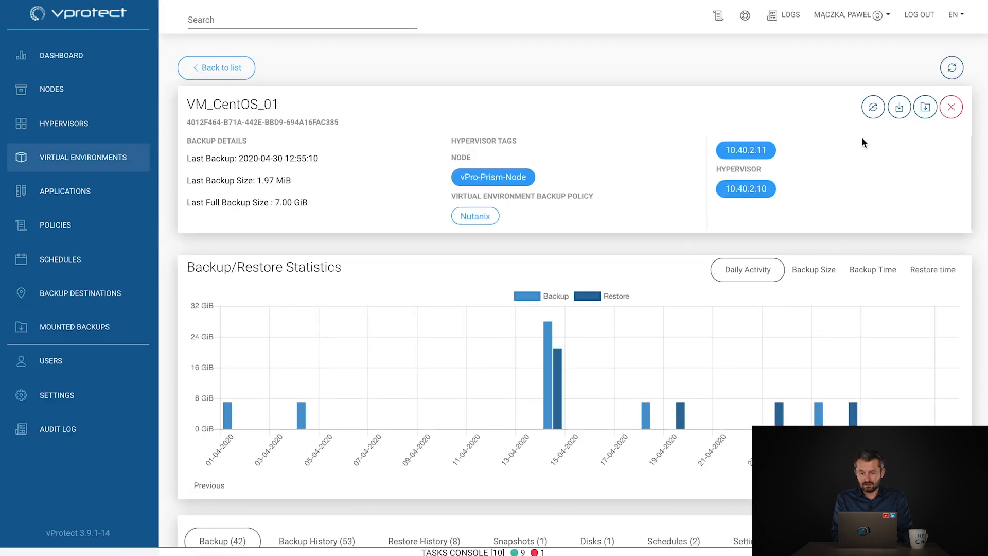
click(900, 107)
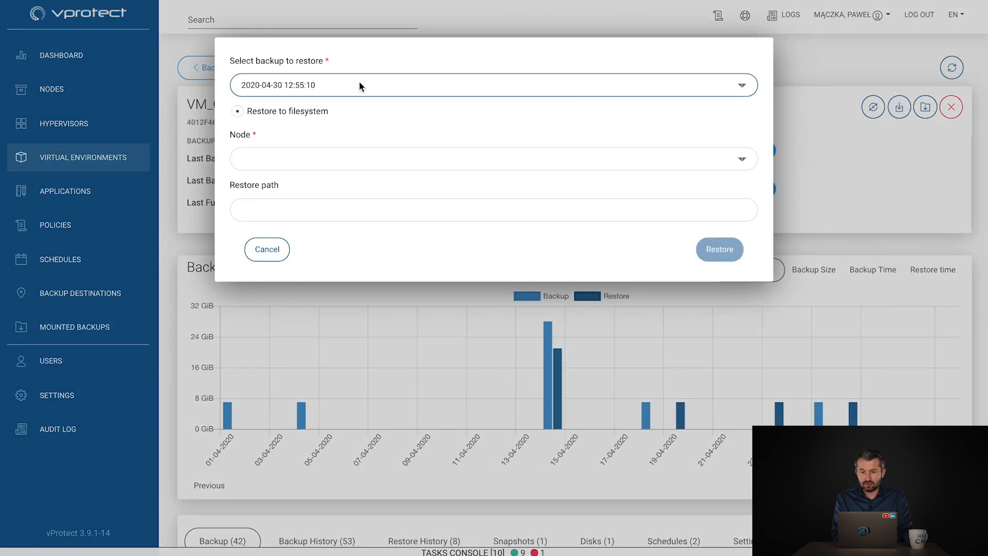
click(359, 85)
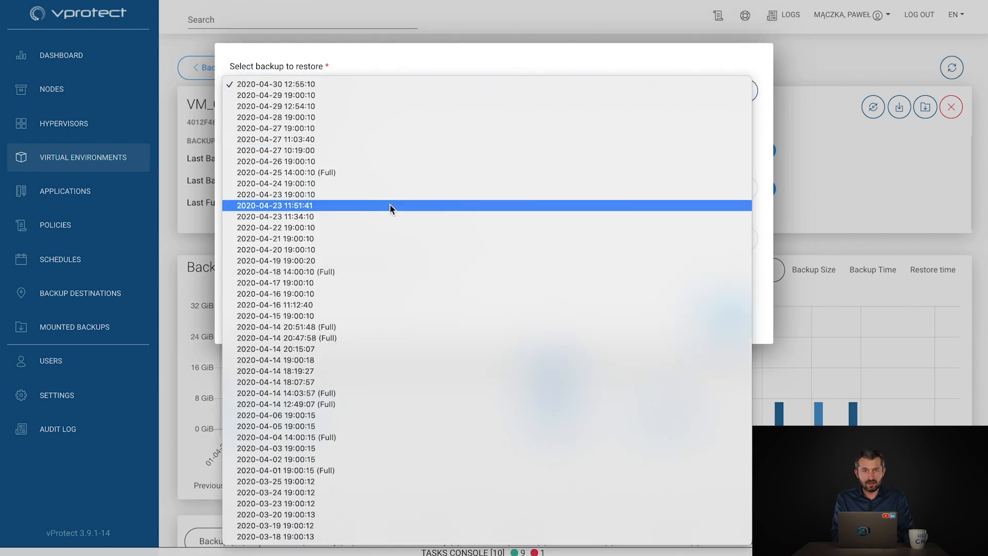
click(350, 173)
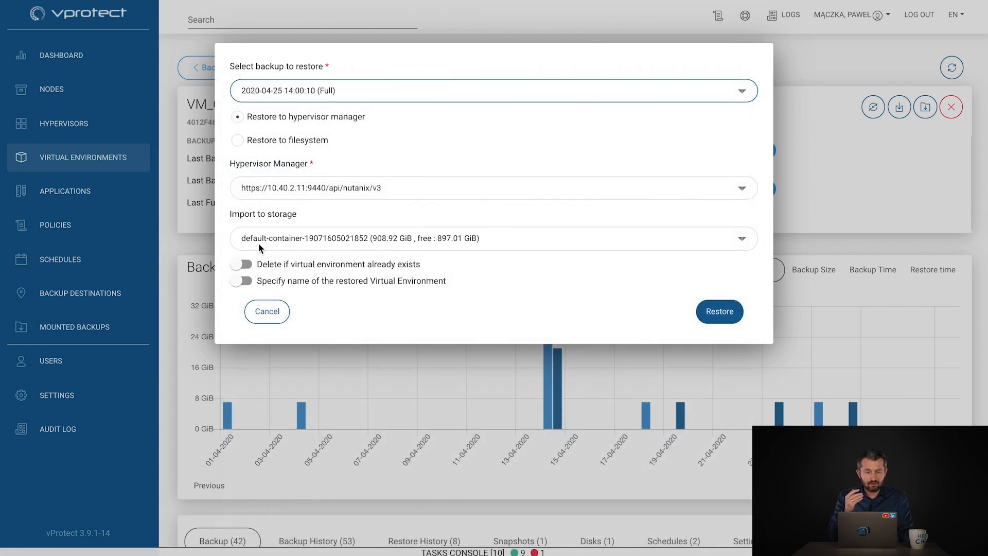
click(255, 186)
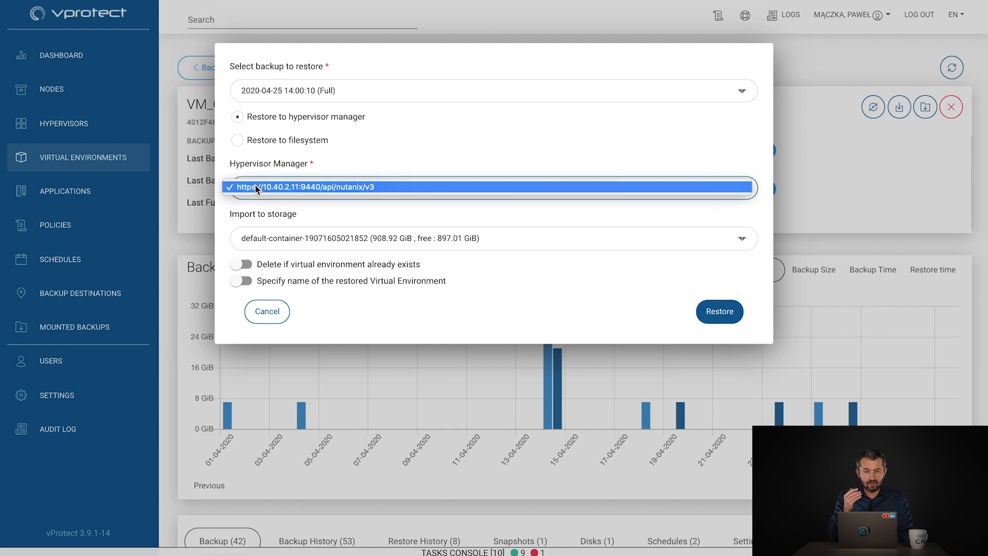
click(255, 184)
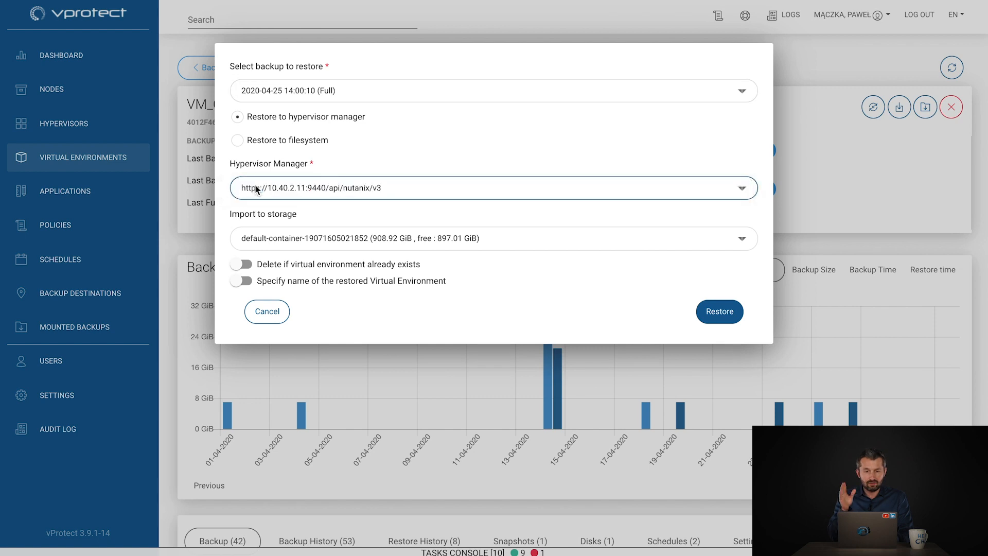
- Specify VM_CentOS_Storware_Academy_R1 as the restored virtual environment name and start the restore
click(242, 280)
click(243, 327)
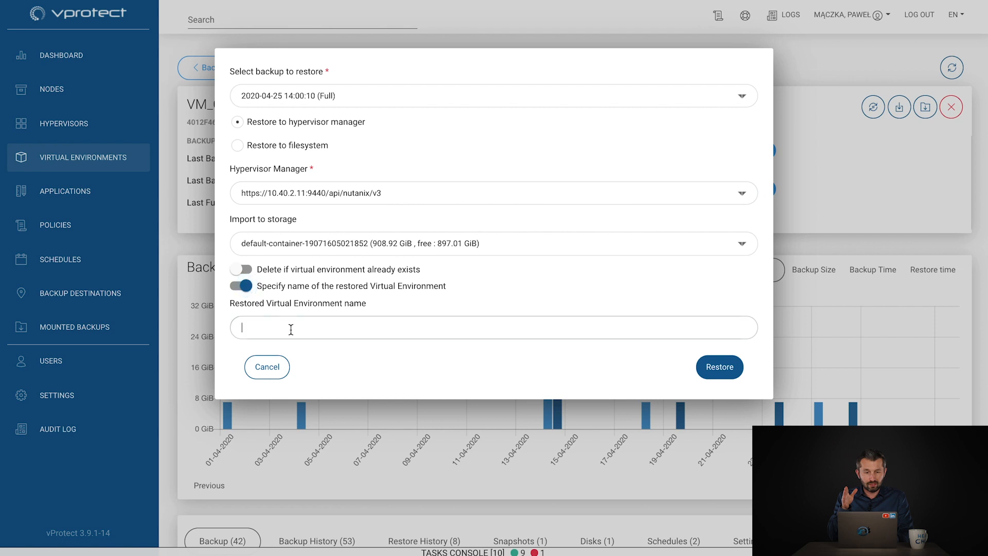
text(VM_Cewntos)
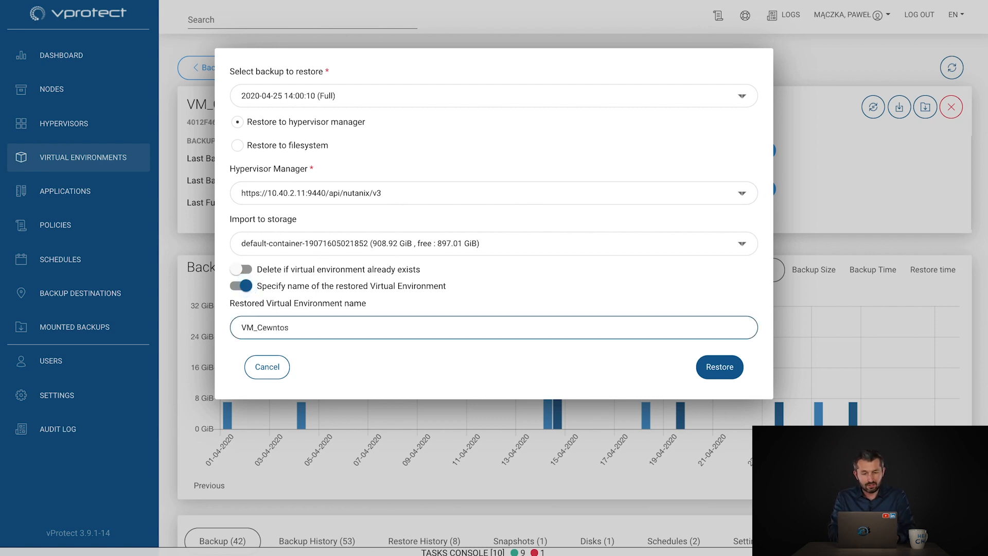
key(BackSpace)
text(nt)
text(OS)
text(_Storware_A)
text(cademt)
text(_R1)
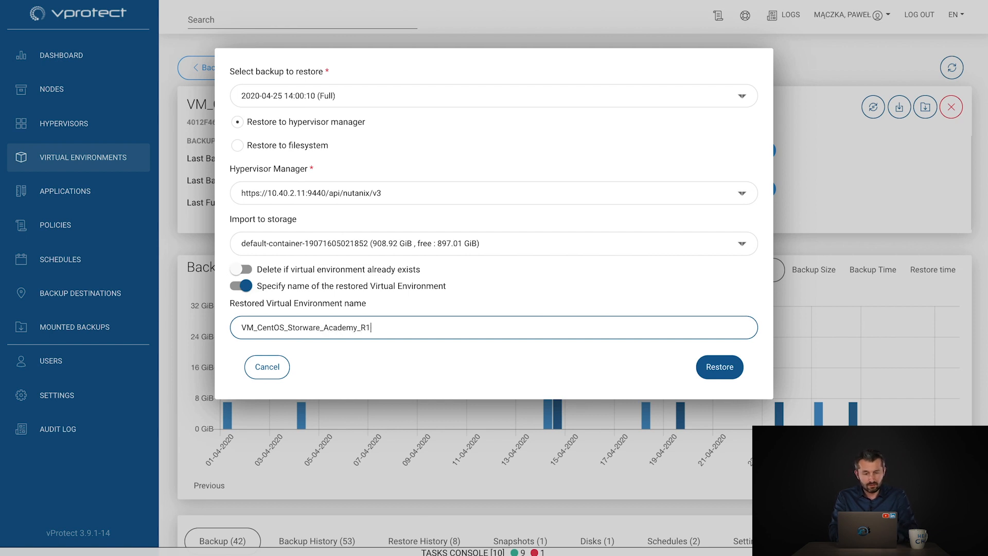
click(722, 375)
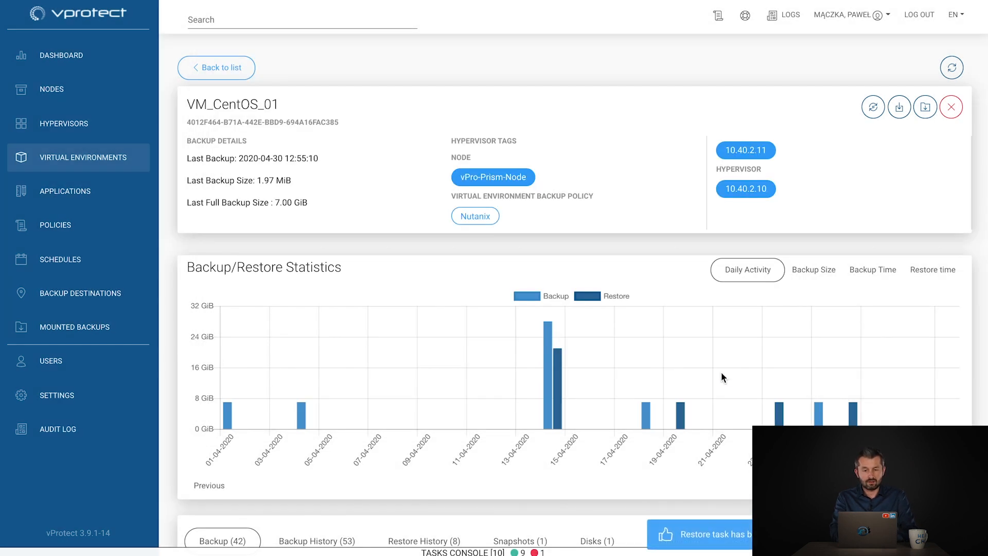
- Check the Restore and Import tasks of VM_CentOS_01 in the tasks console and return to the VM's details
click(417, 551)
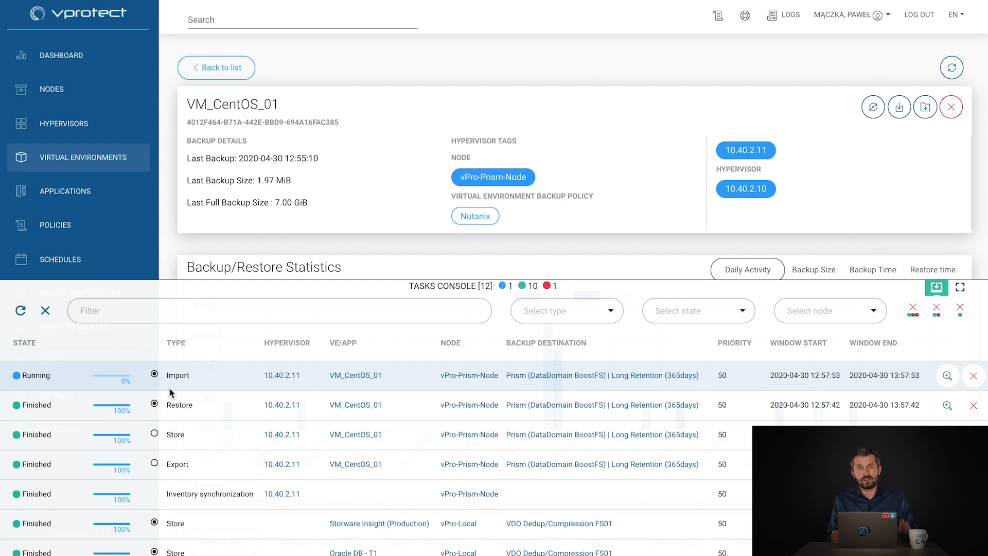
click(428, 285)
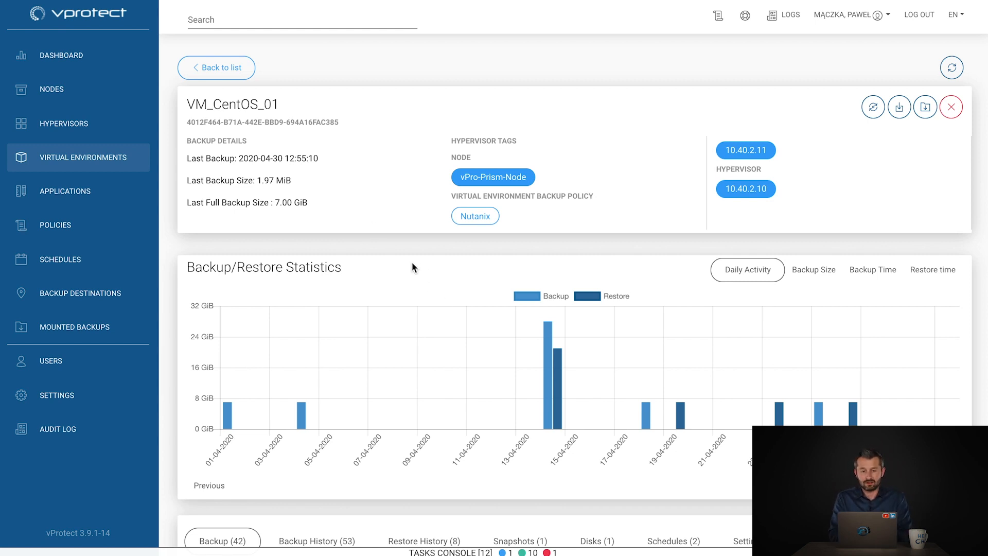
scroll(430, 286, down, 1)
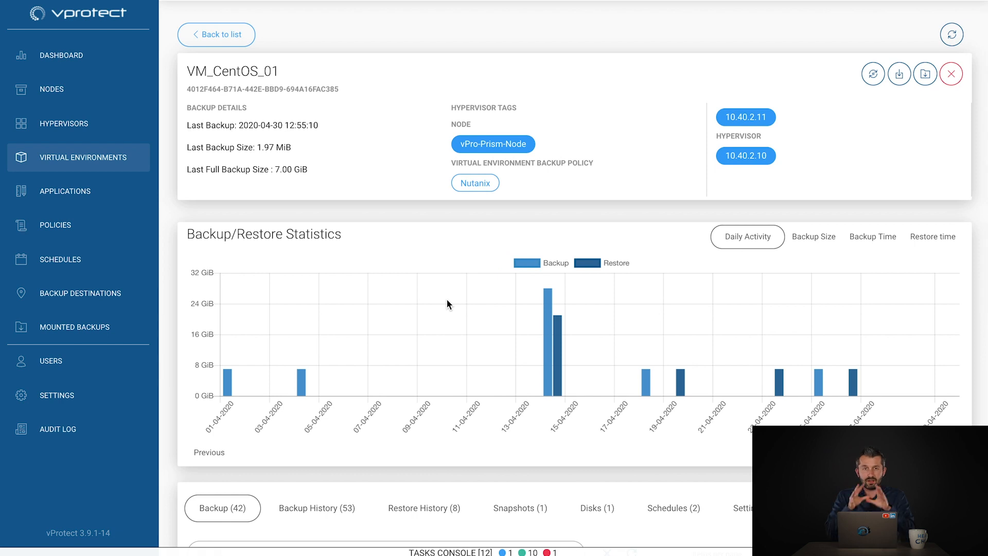
scroll(450, 304, up, 1)
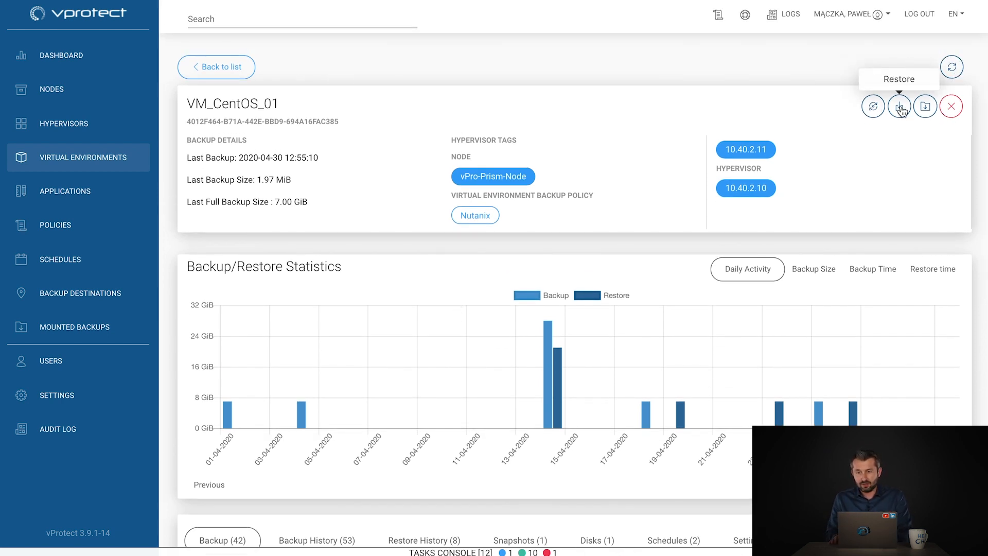
click(923, 109)
click(250, 72)
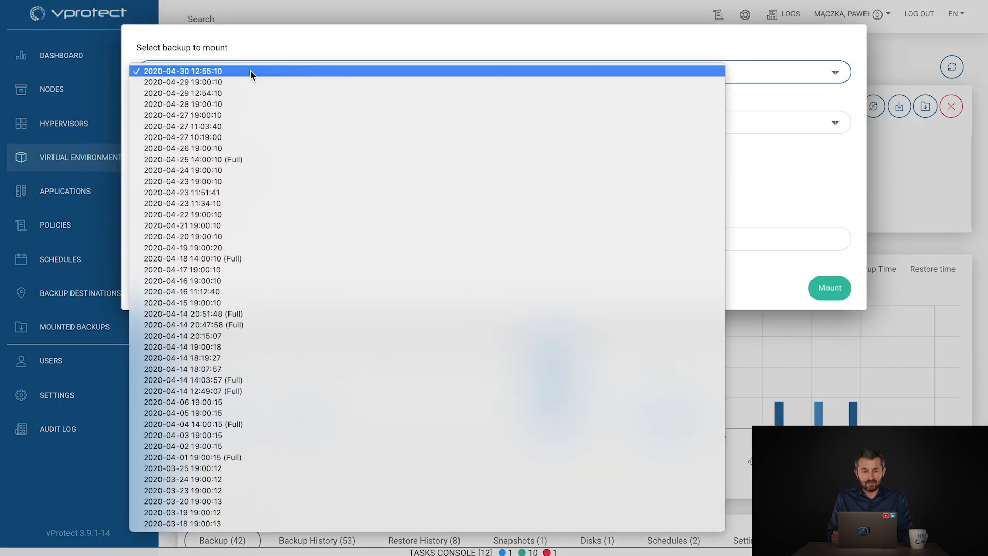
click(236, 116)
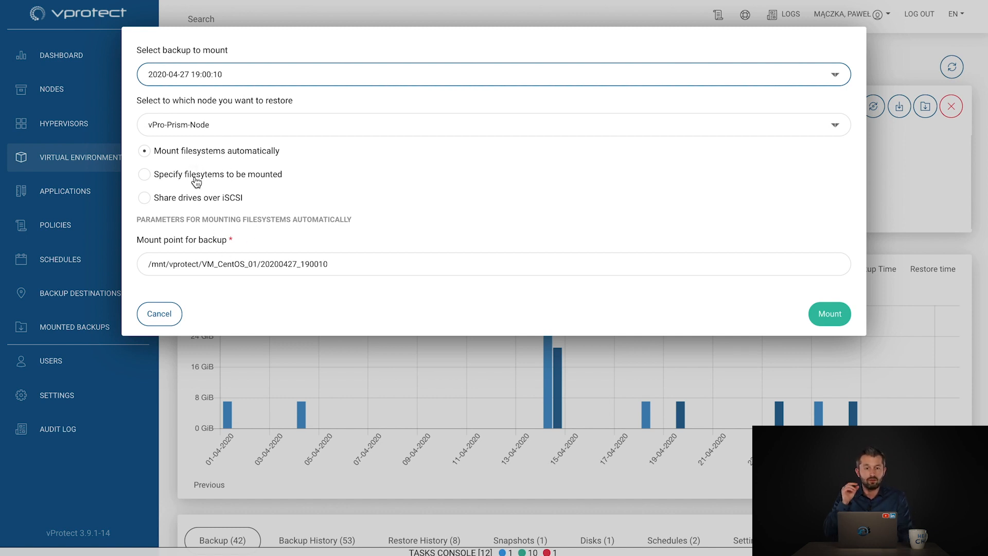
drag(339, 264, 119, 270)
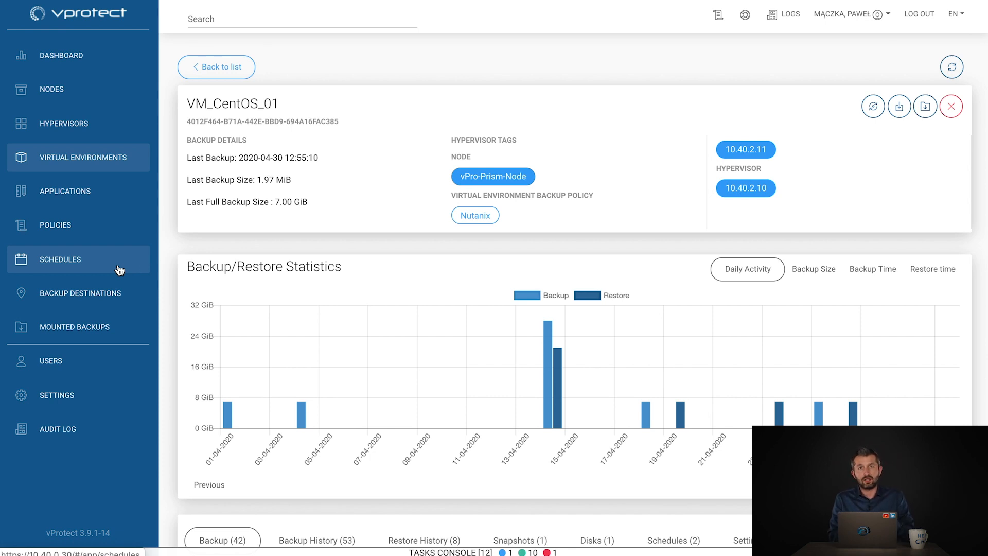
click(72, 327)
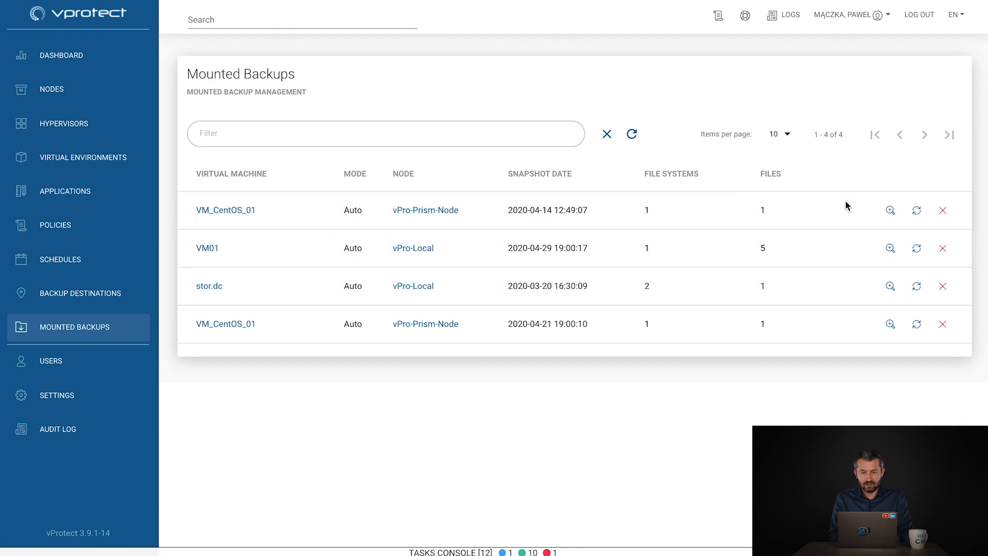
click(889, 211)
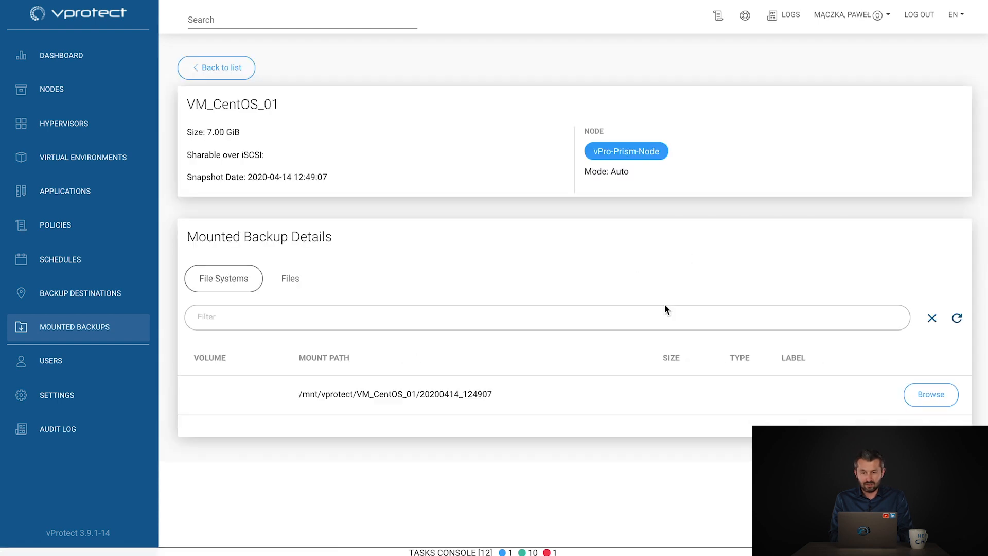
click(941, 395)
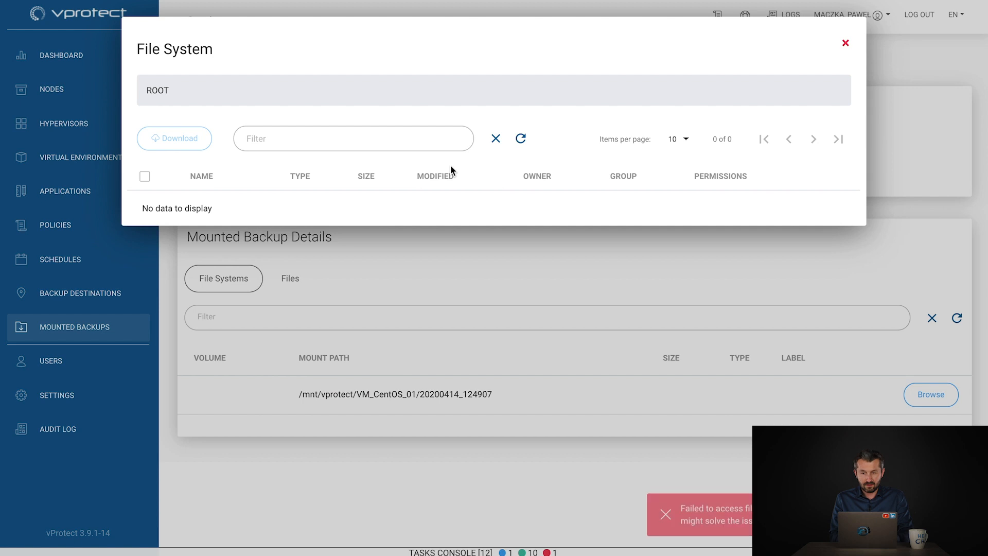
click(845, 43)
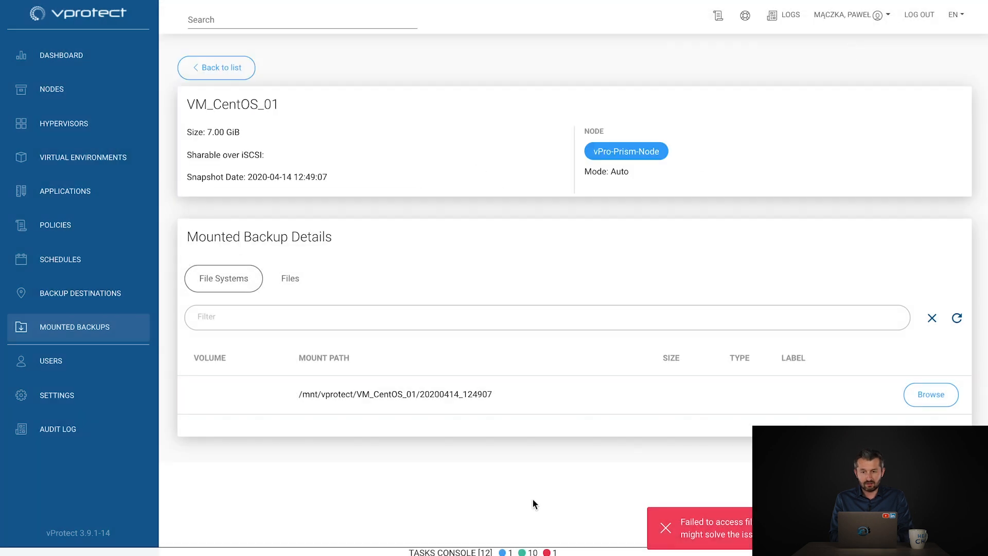
- Browse /dev/sda1 of the mounted stor.dc backup, mark BCD in the Boot folder, and review the backup's iSCSI sharing field
click(64, 337)
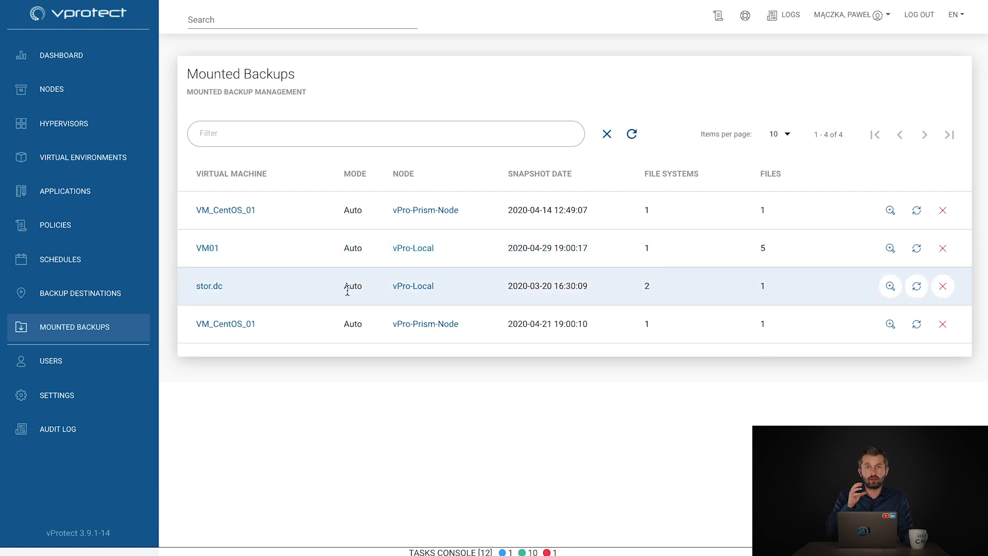
click(890, 287)
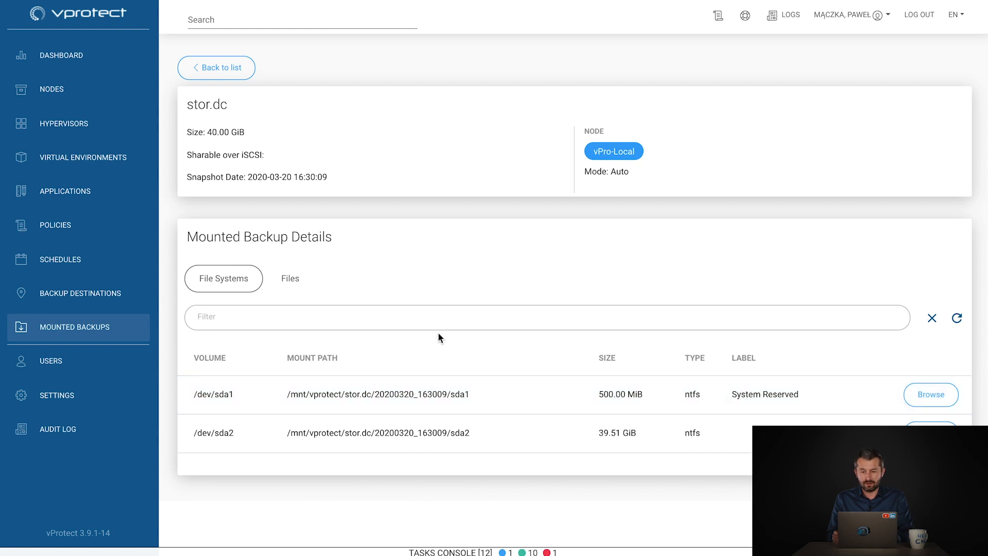
click(925, 395)
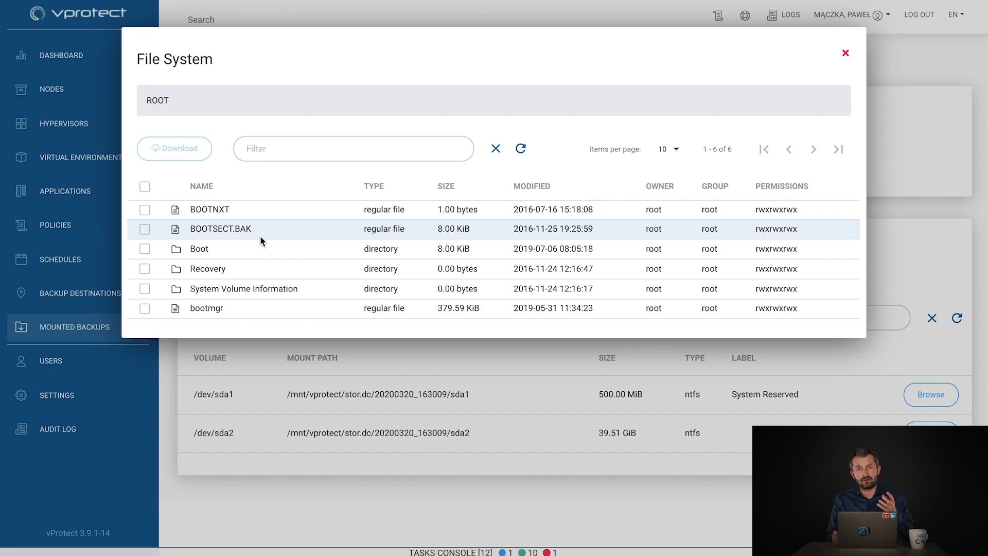
click(197, 251)
click(144, 217)
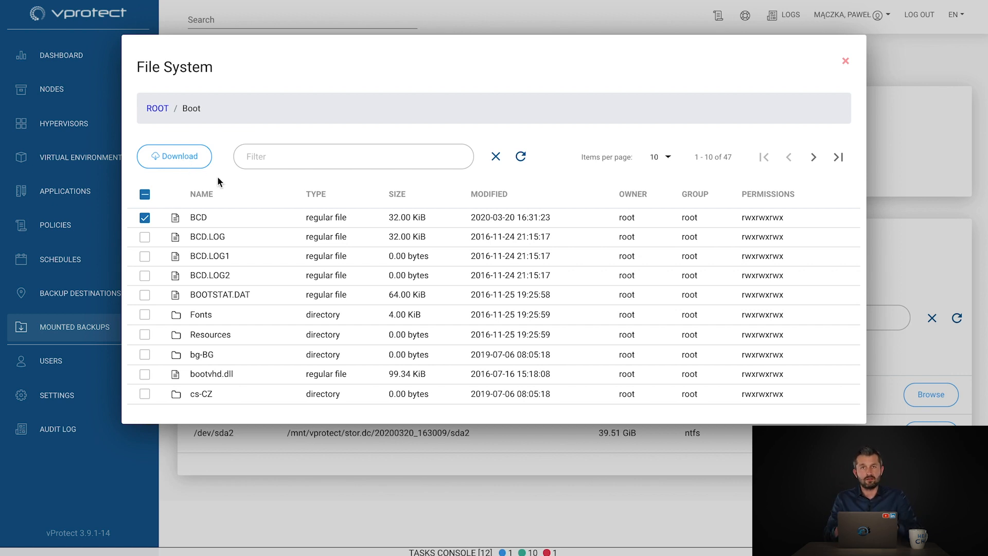
click(847, 63)
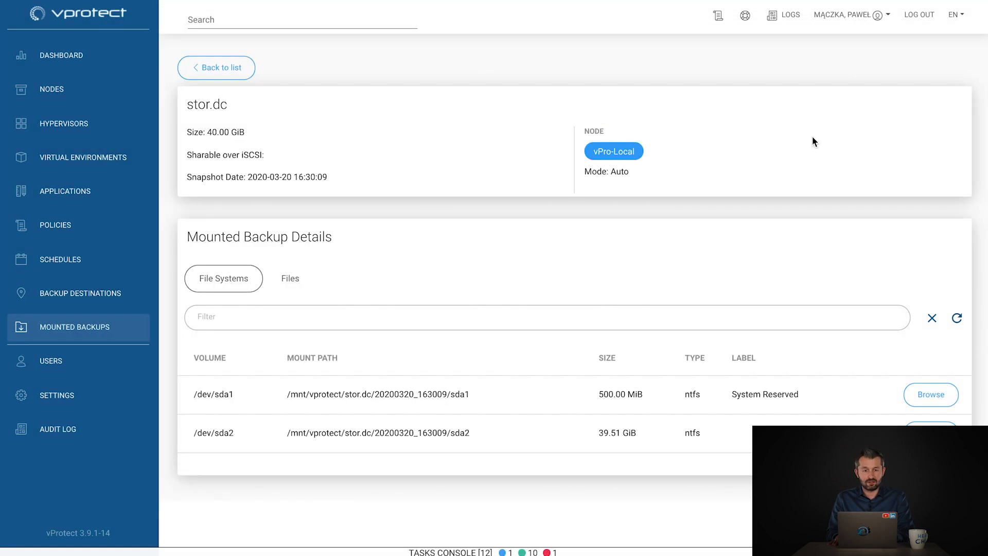
drag(271, 154, 202, 154)
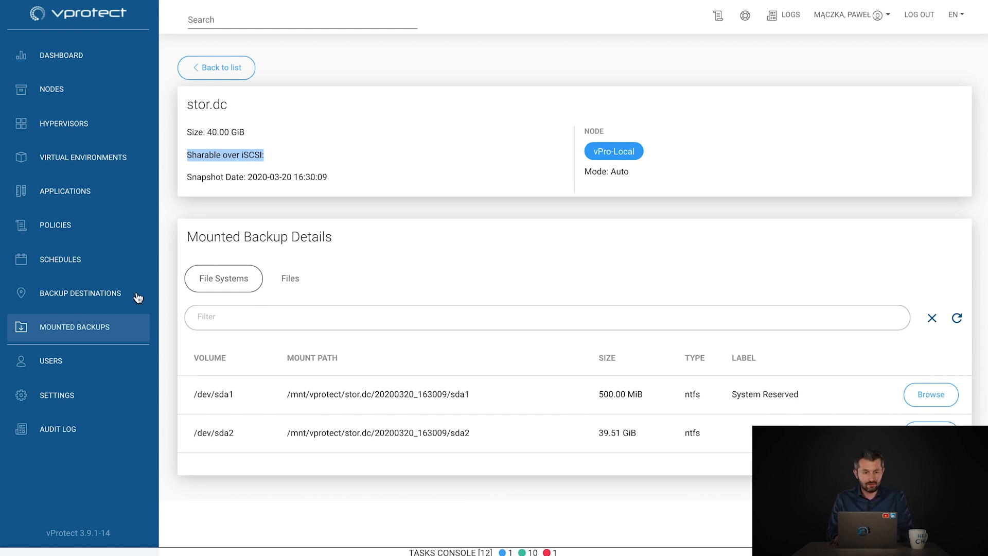
- Check the progress of VM_CentOS_01's Import and Restore tasks, and switch to Nutanix Prism to locate VM_CentOS_Storware_Academy_R1 in the VM table
click(469, 550)
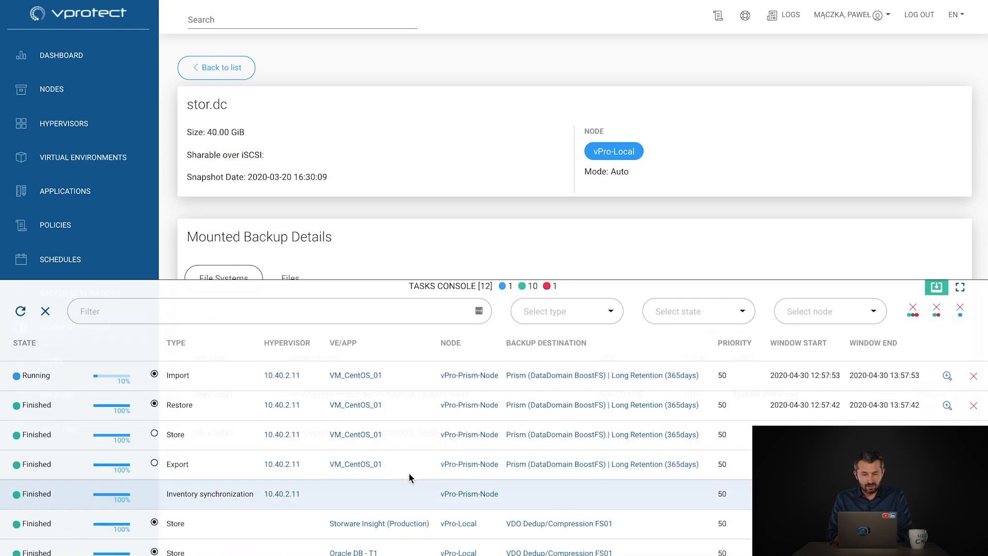
mouse_move(153, 377)
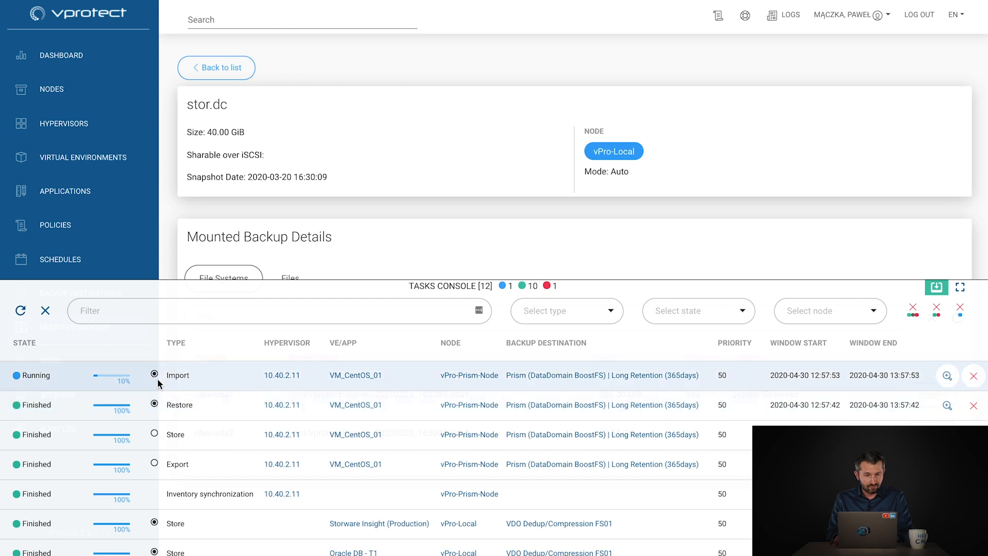
mouse_move(154, 401)
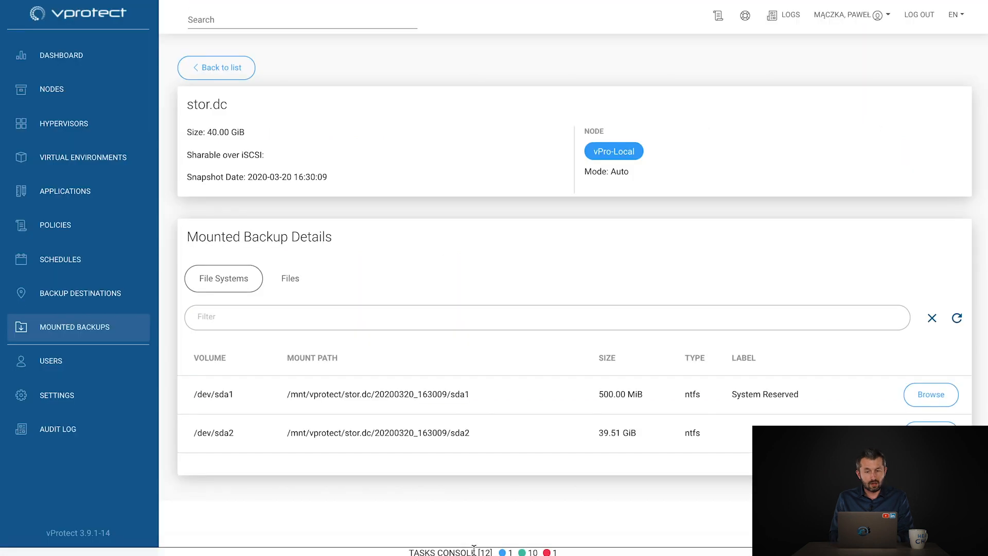
click(474, 549)
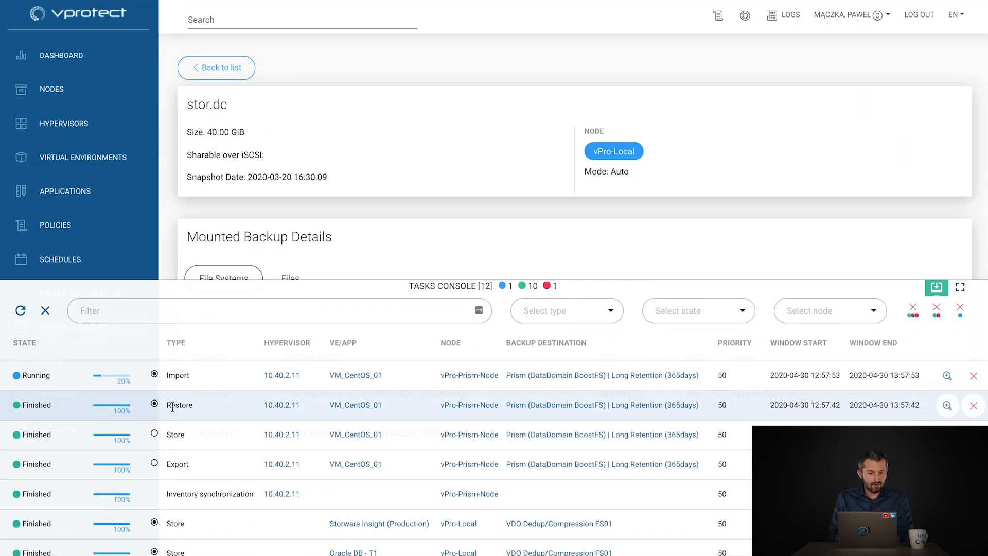
mouse_move(155, 404)
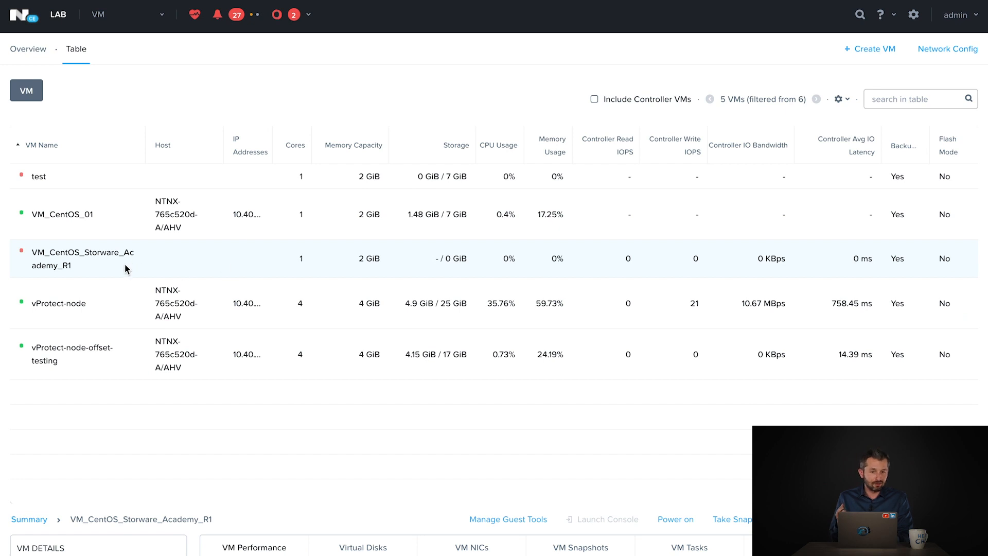
drag(126, 268, 24, 248)
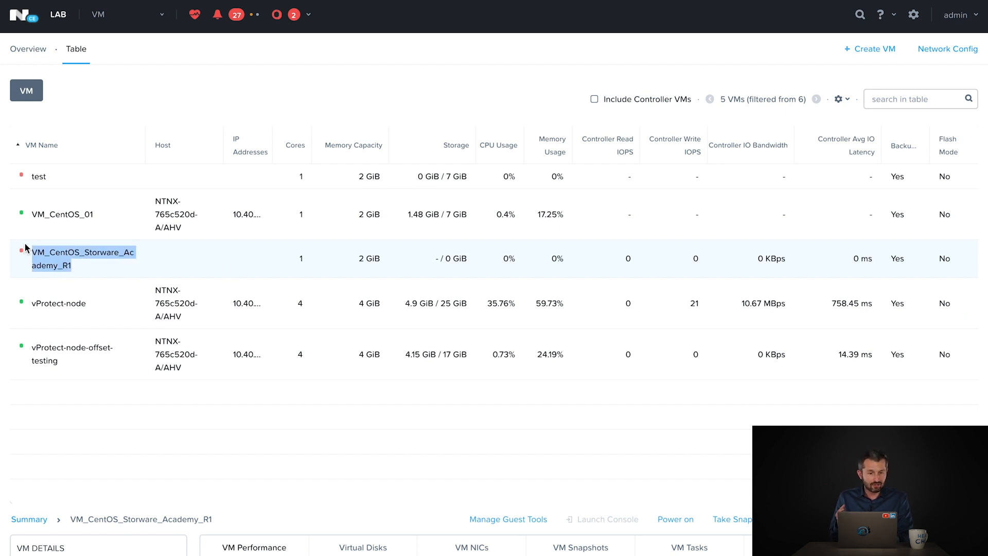